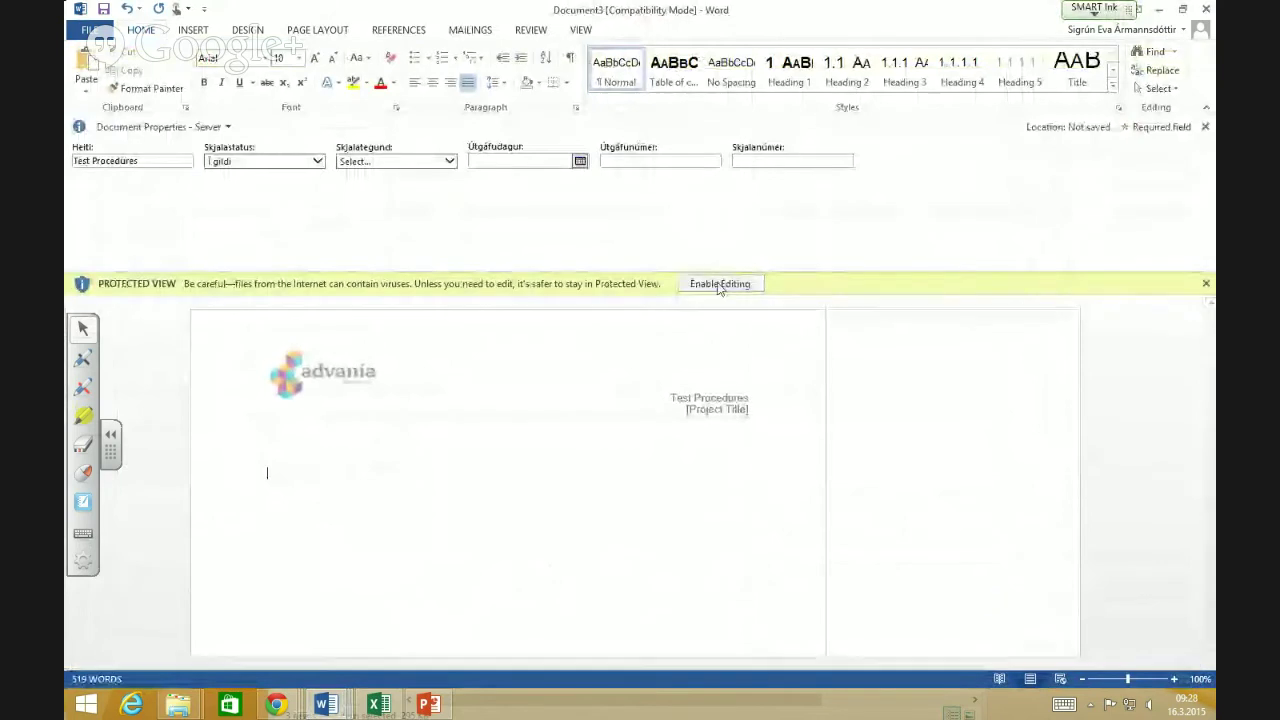
Look through the front pages of the Test Procedures template: cover page, Release History table and Table of Contents
click(797, 500)
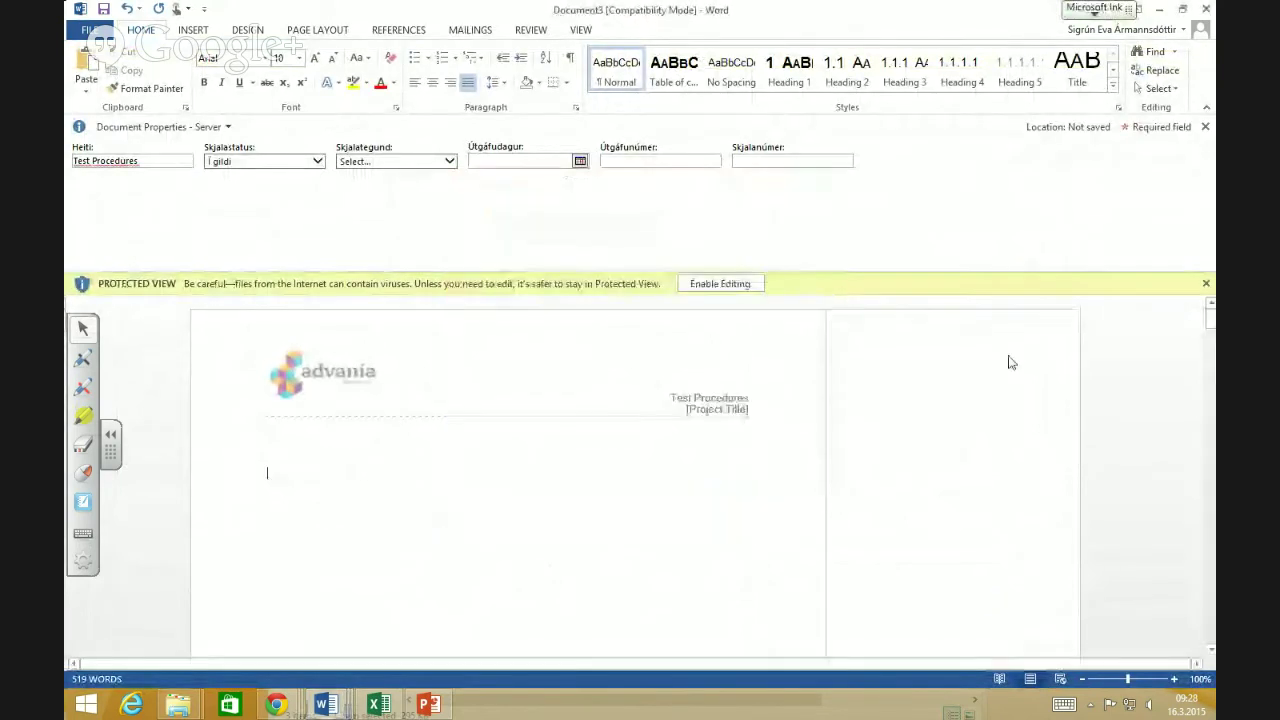
scroll(506, 411, down, 4)
scroll(343, 443, up, 2)
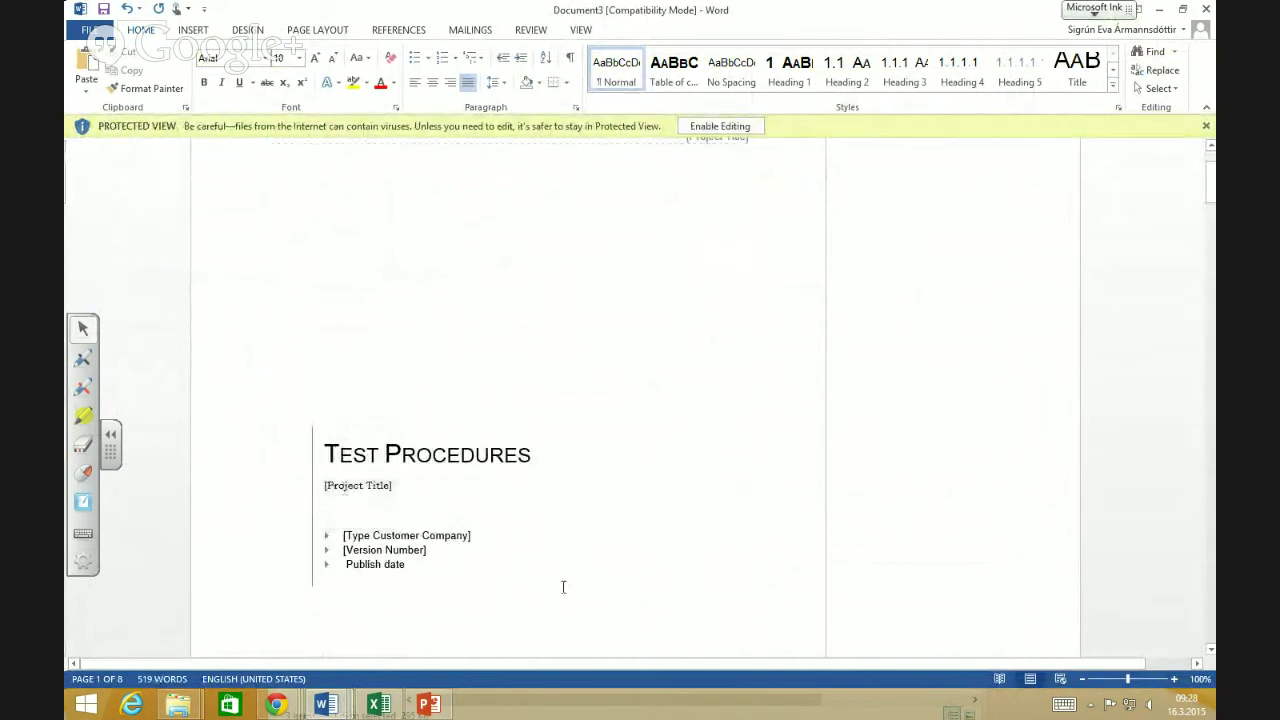
scroll(540, 565, down, 15)
scroll(534, 556, down, 10)
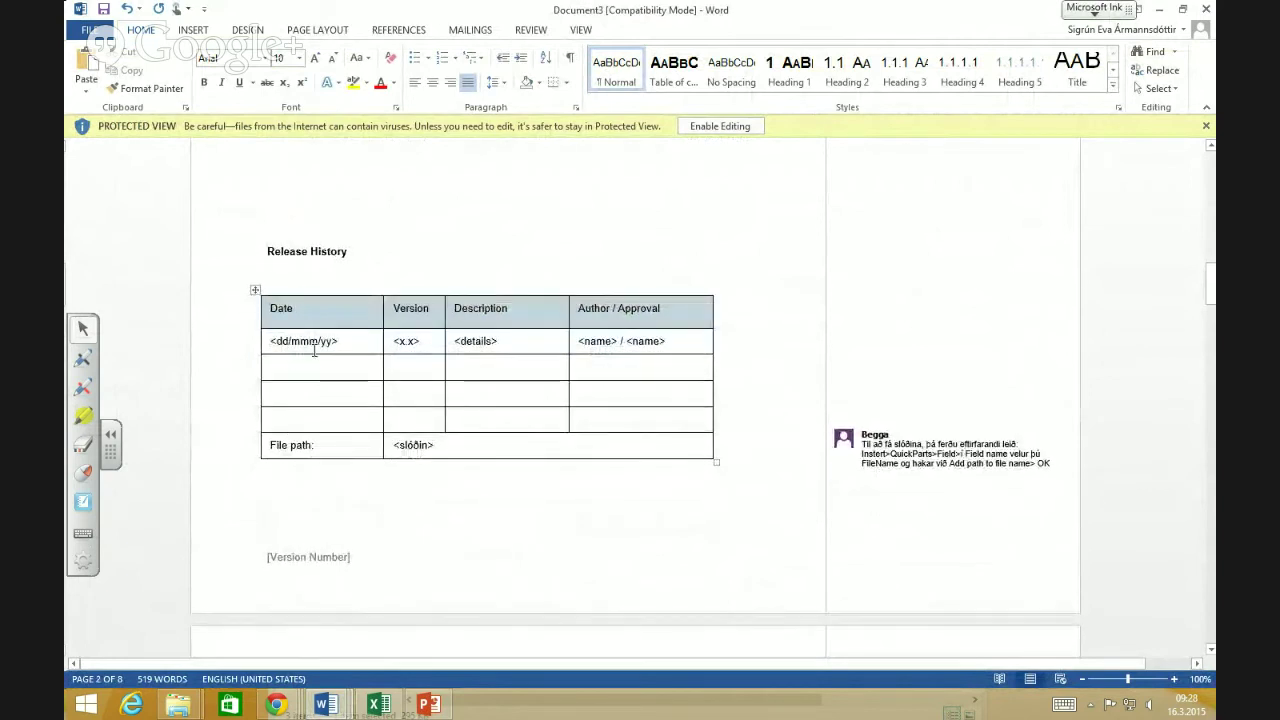
scroll(440, 524, down, 14)
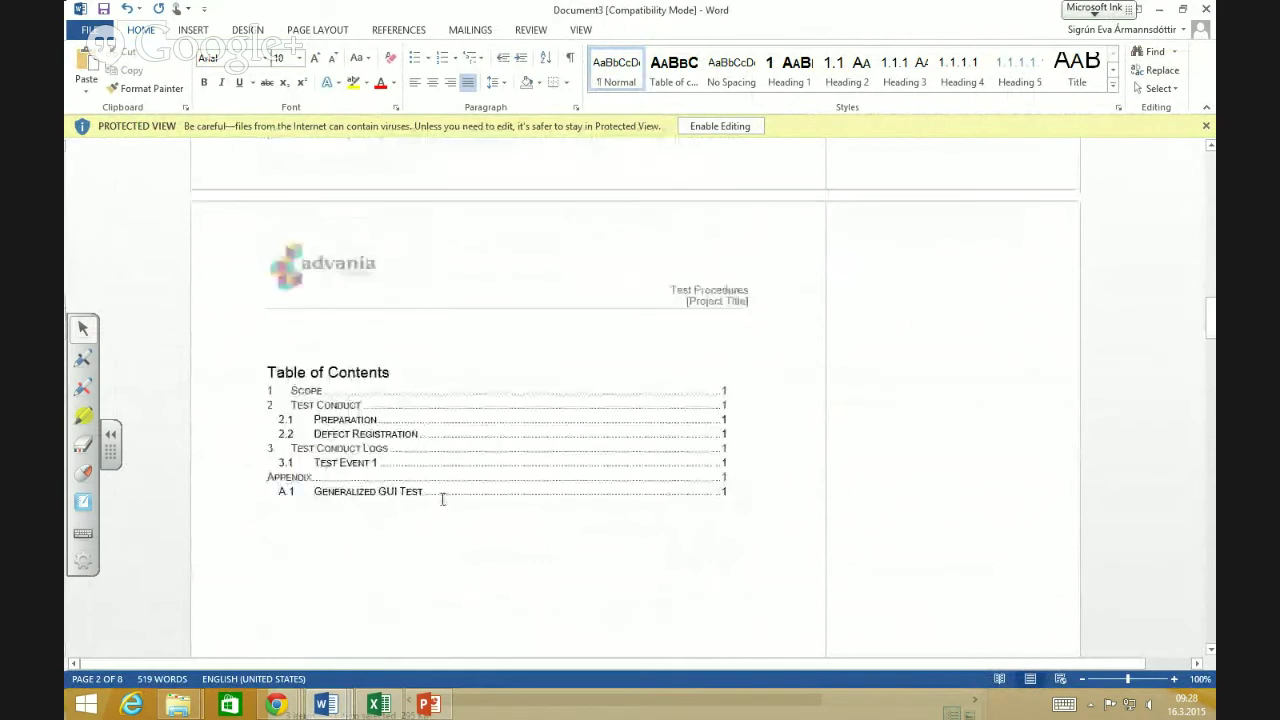
scroll(437, 497, up, 3)
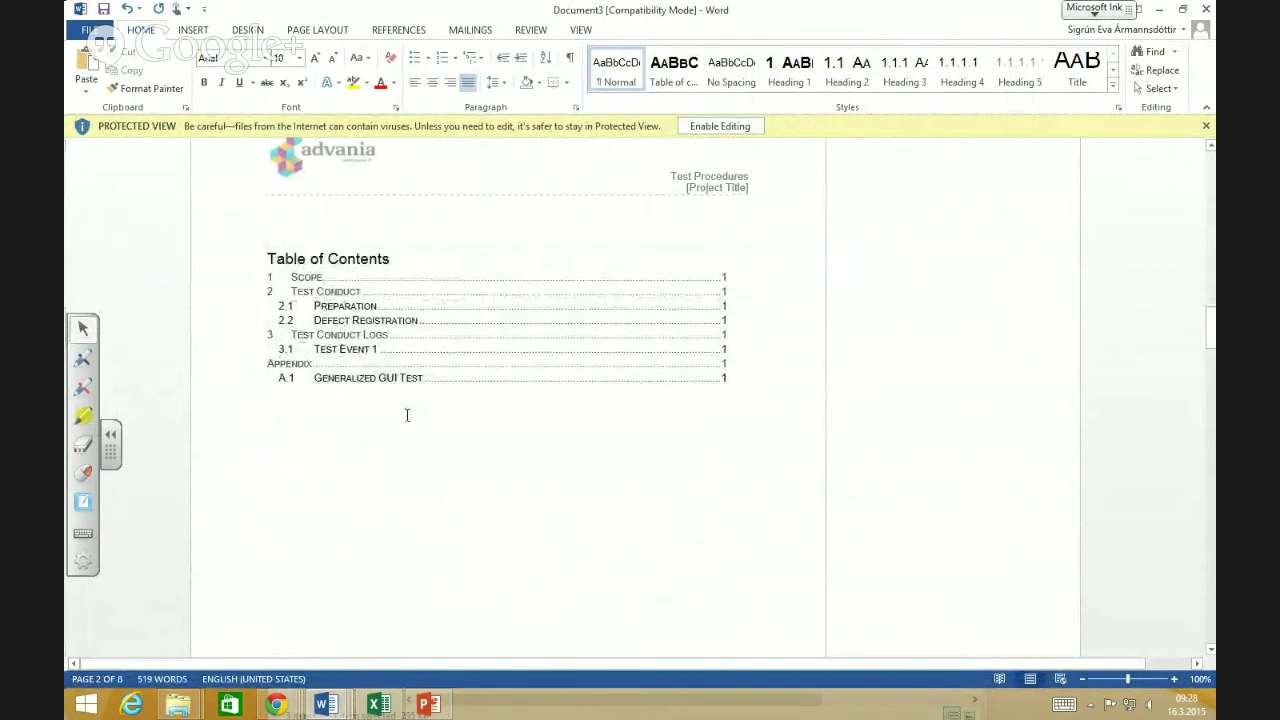
Examine the template's Scope, Test Conduct, Test Conduct Logs and Test Event 1 sections, continuing to the Appendix's Generalized GUI Test
scroll(437, 534, down, 10)
scroll(431, 531, down, 2)
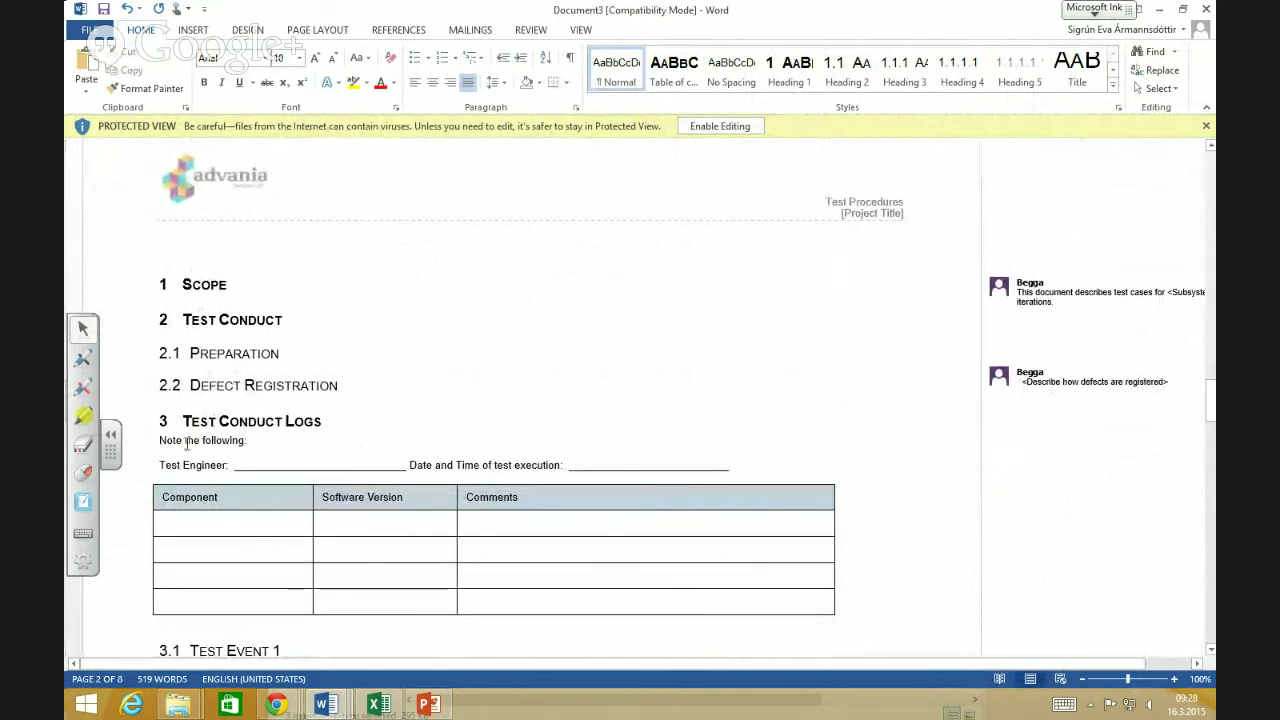
click(522, 500)
scroll(514, 537, down, 9)
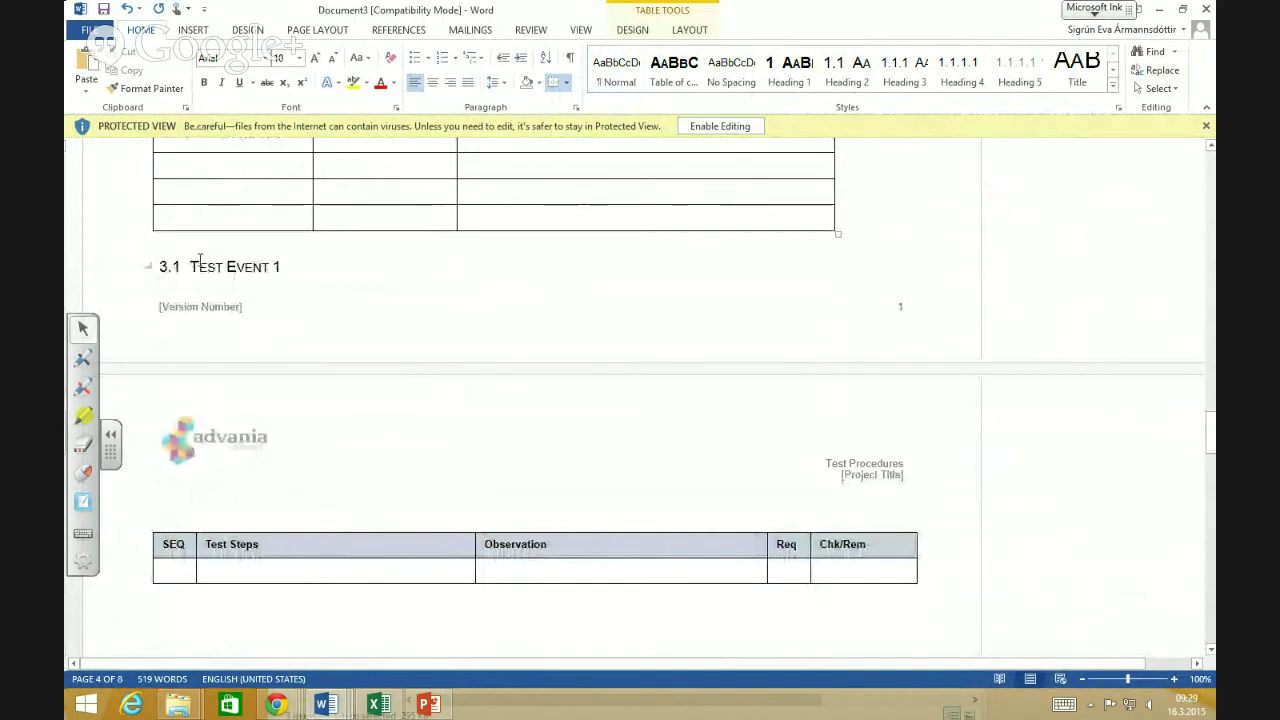
scroll(280, 360, down, 4)
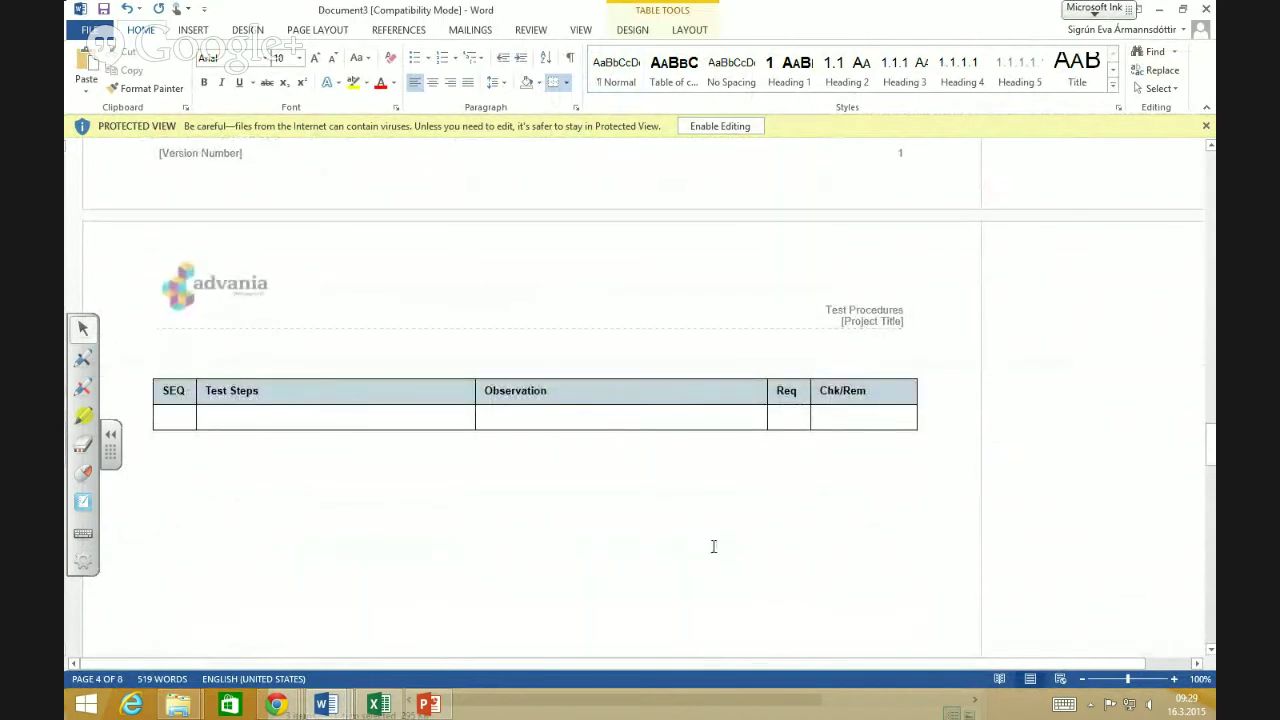
scroll(713, 546, down, 12)
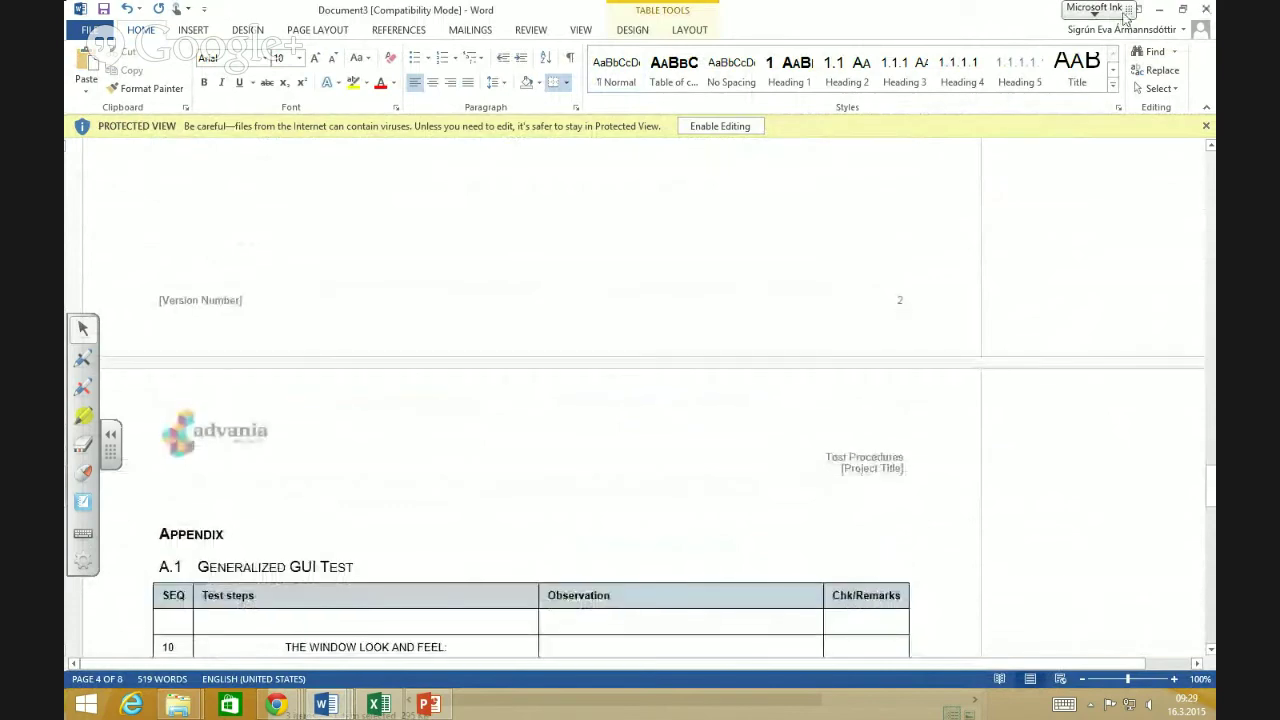
Close the Test Procedures document without saving it and switch to the Profununarskjal workbook in Excel
click(1205, 9)
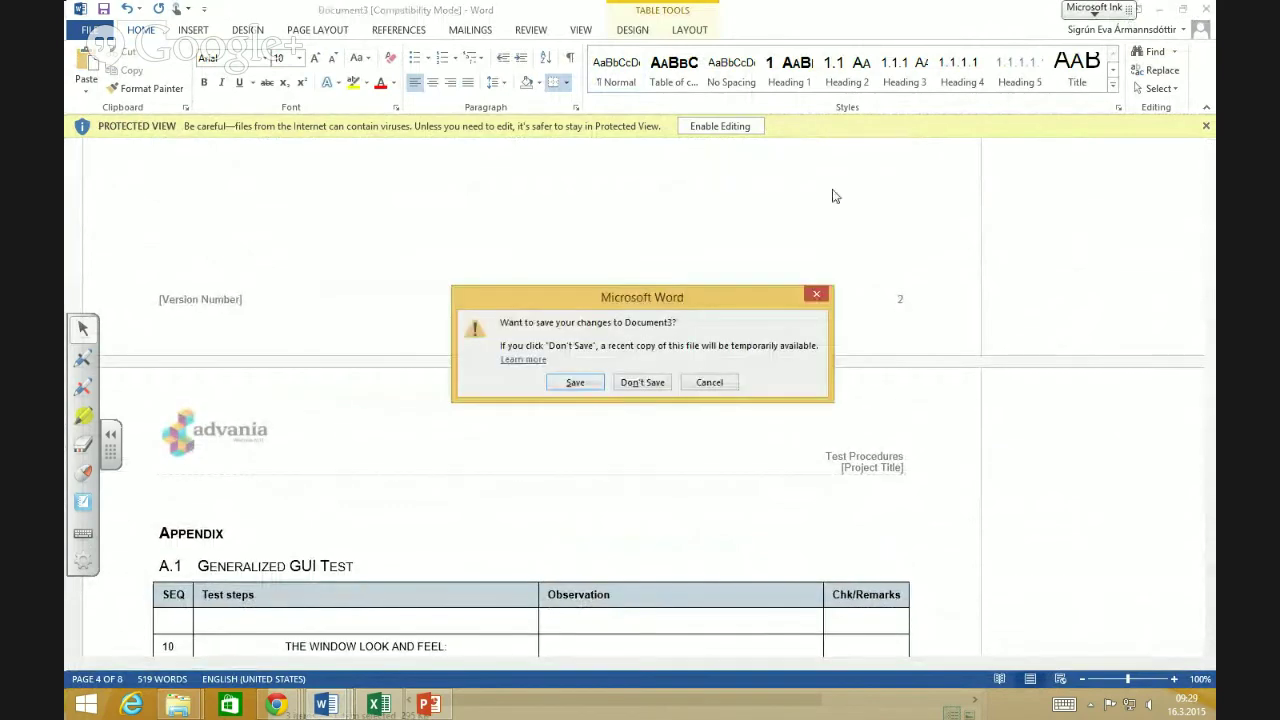
click(640, 383)
mouse_move(341, 703)
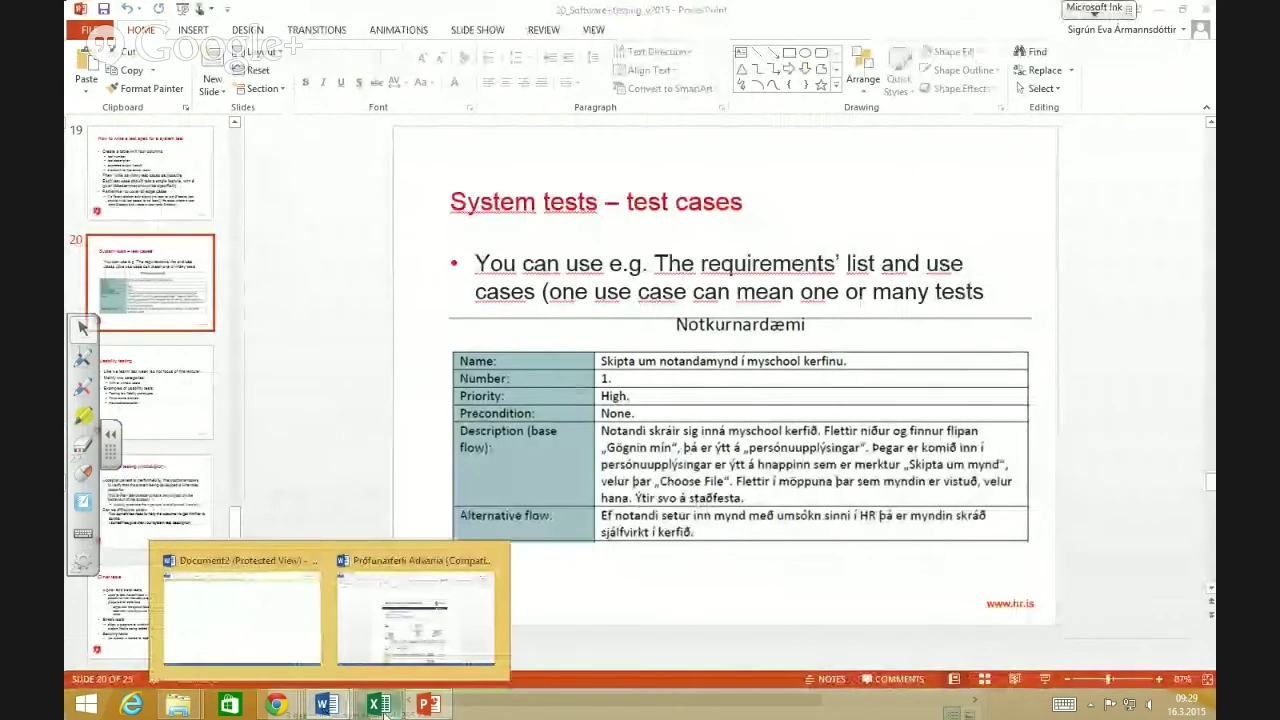
click(380, 705)
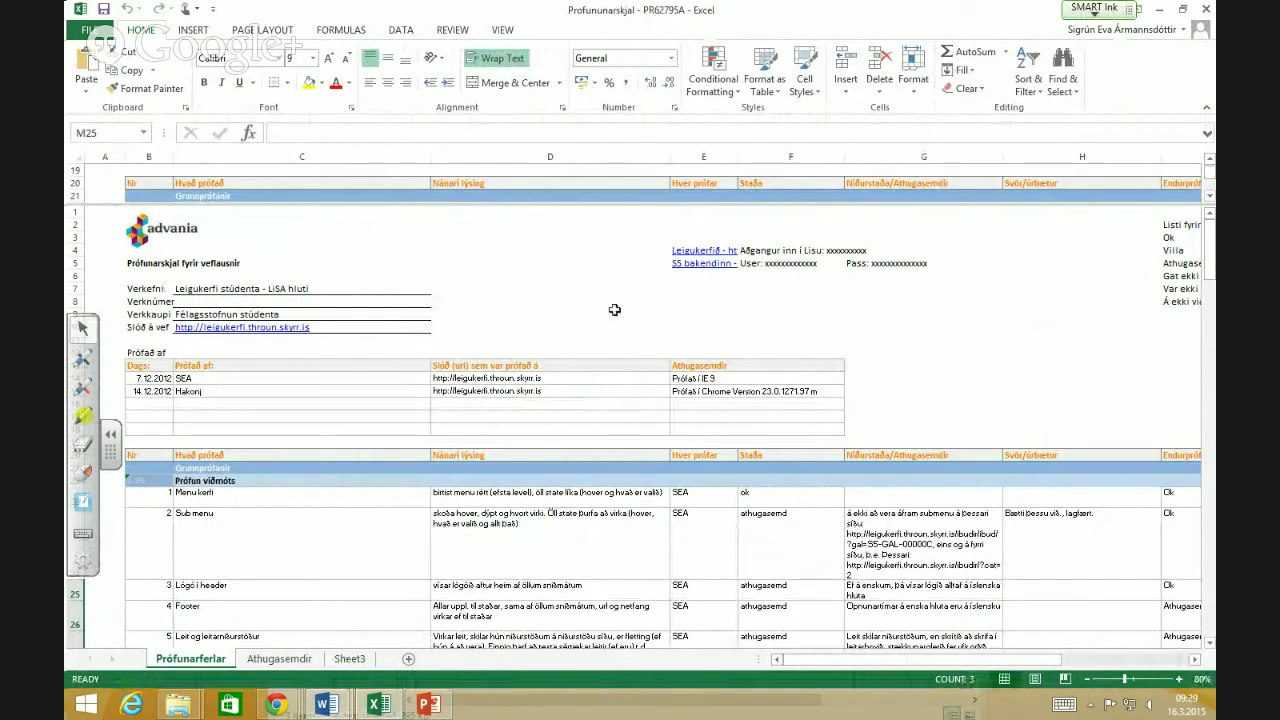
Examine the project details at the head of the Prófunarferlar sheet and the tester entries for the first two test cases
scroll(315, 359, down, 1)
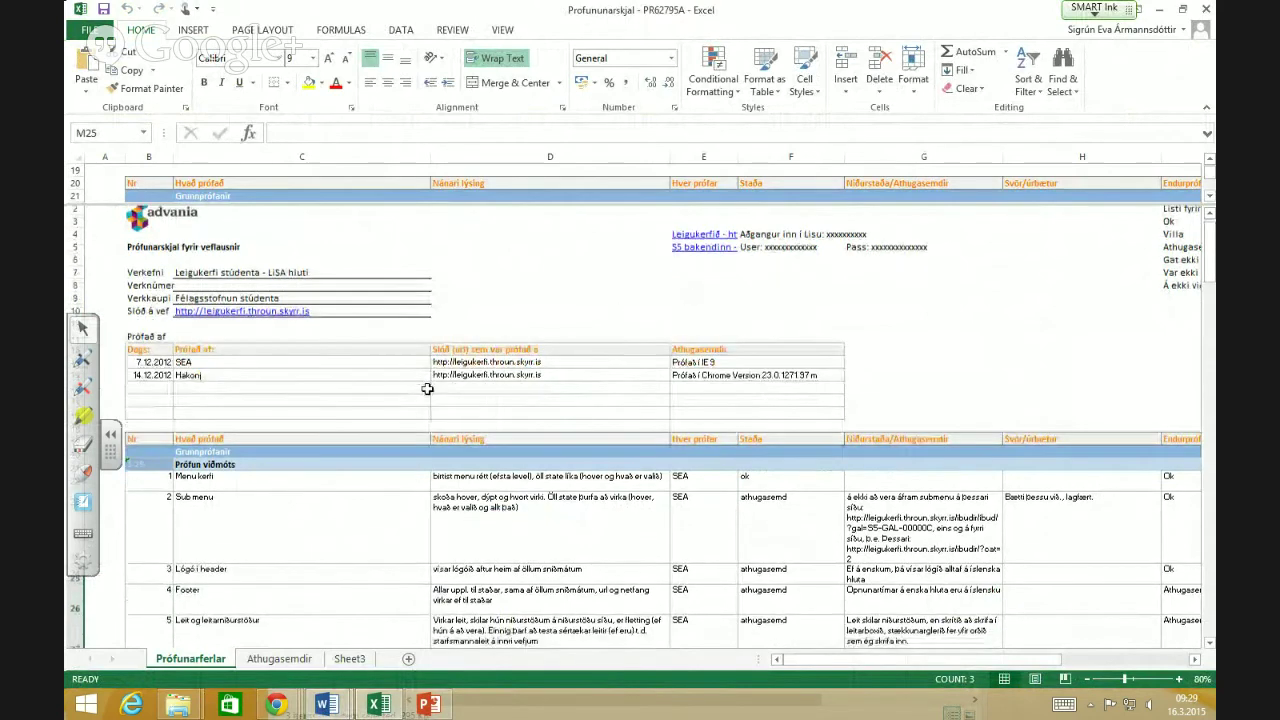
drag(680, 454, 700, 520)
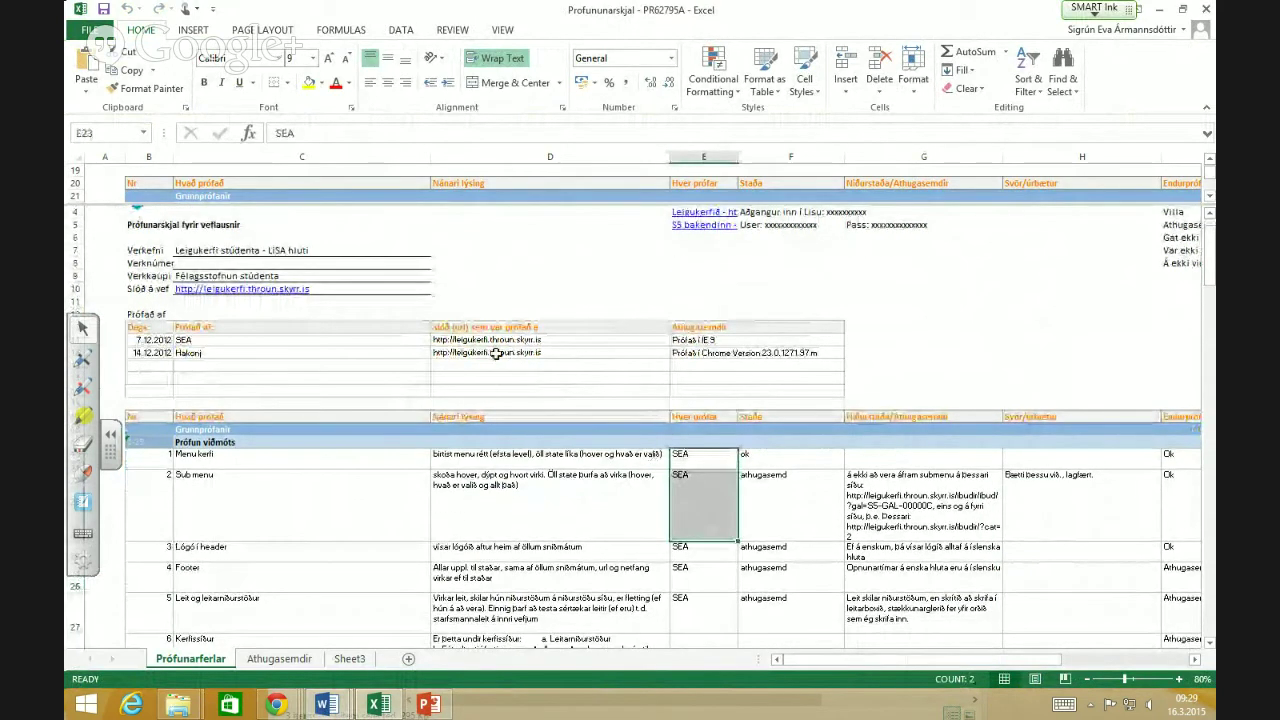
click(187, 254)
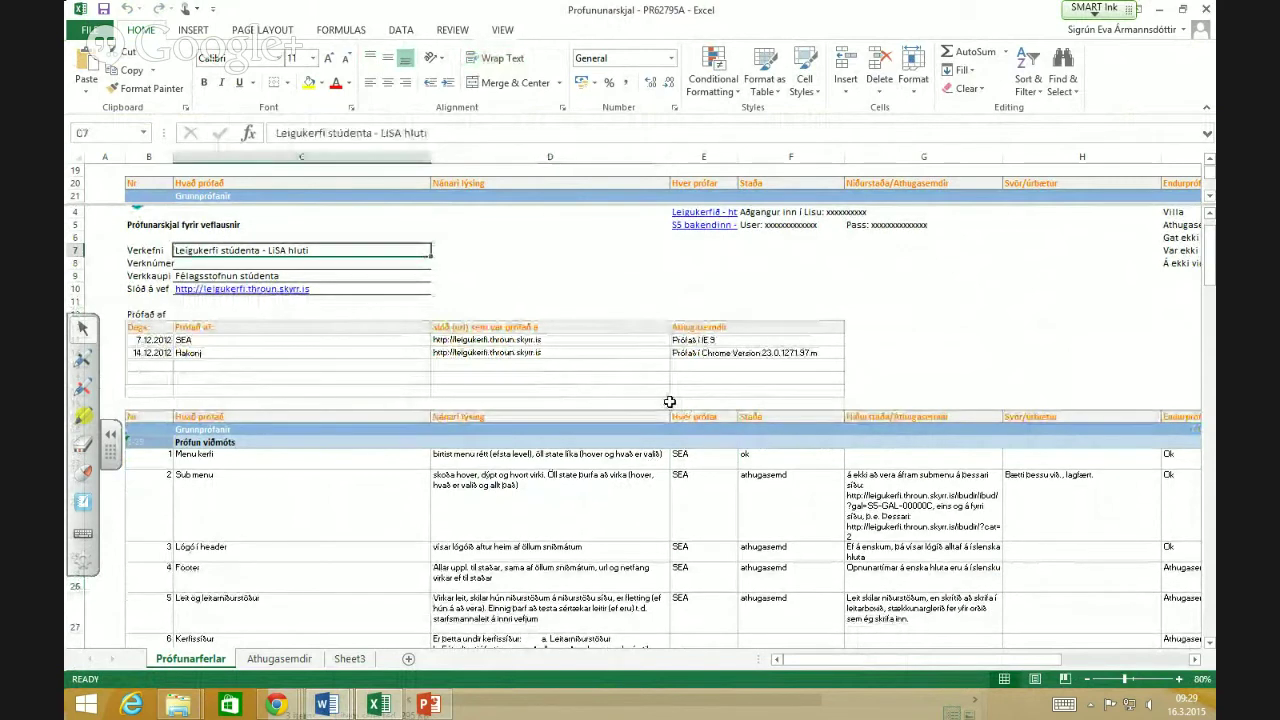
scroll(371, 386, down, 1)
scroll(357, 380, up, 1)
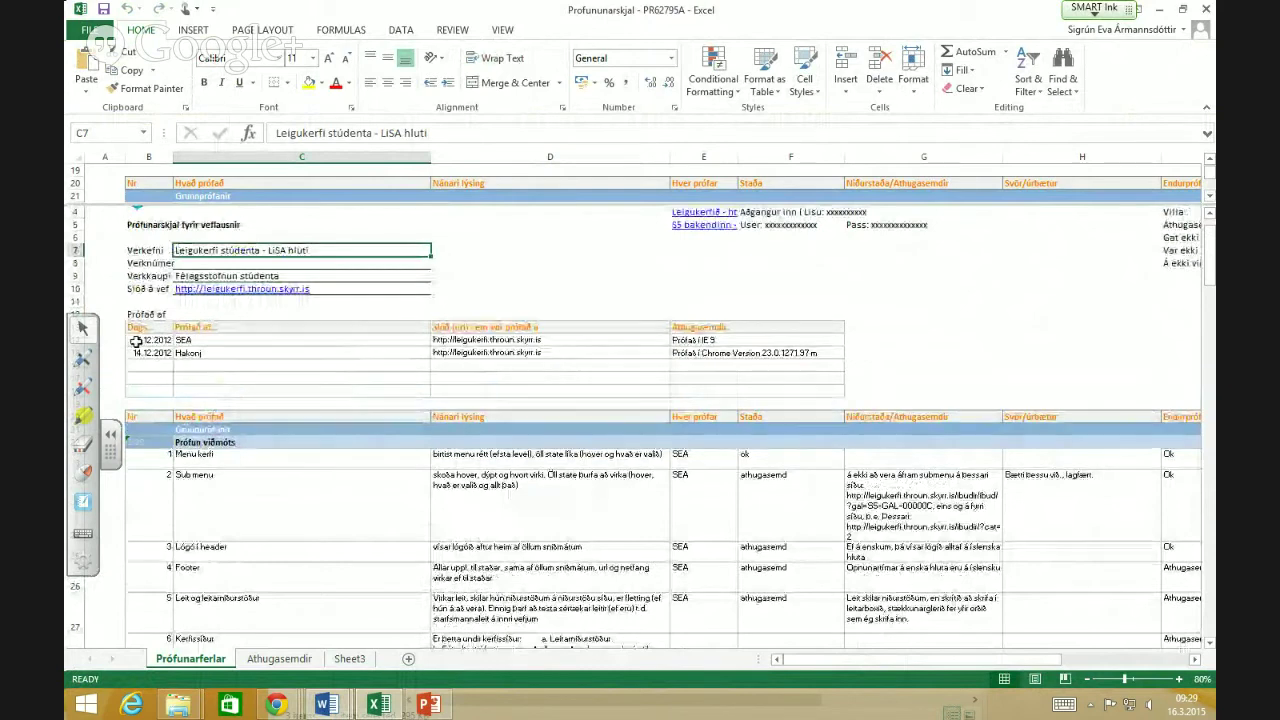
Examine the date, tester, tested URL and browser remarks of the two test sessions logged under Prófað af
click(166, 342)
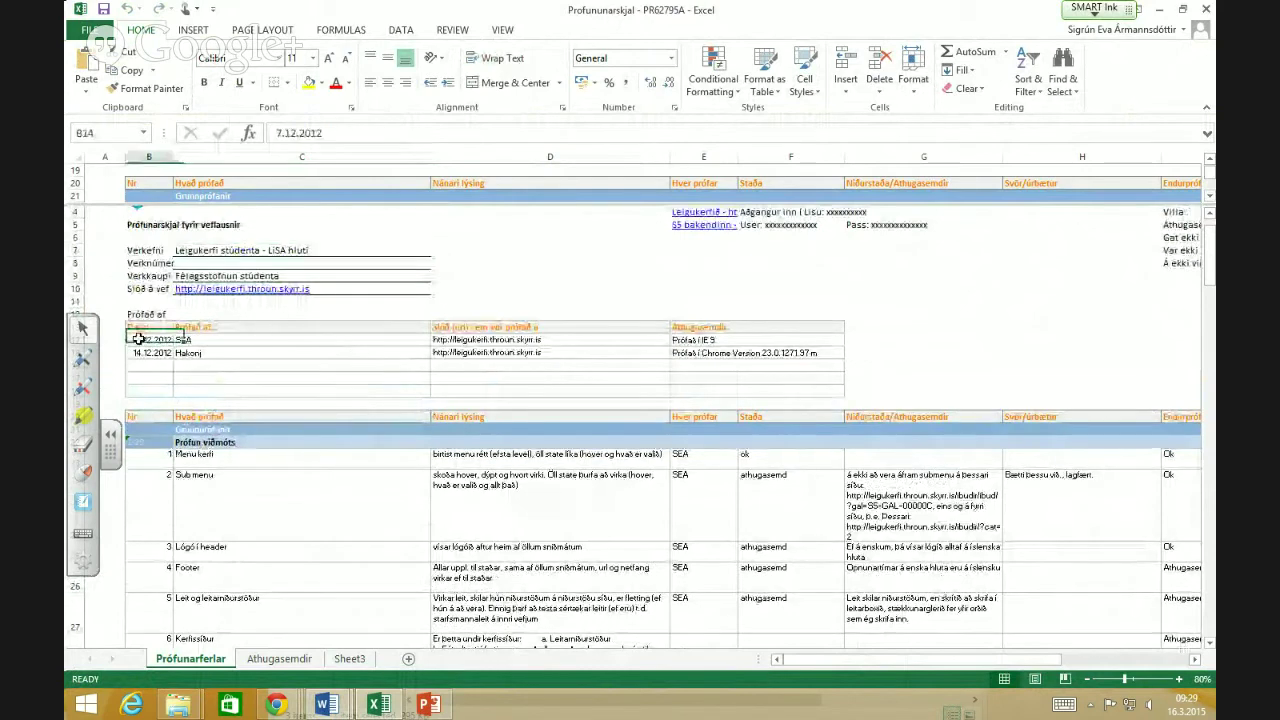
click(203, 344)
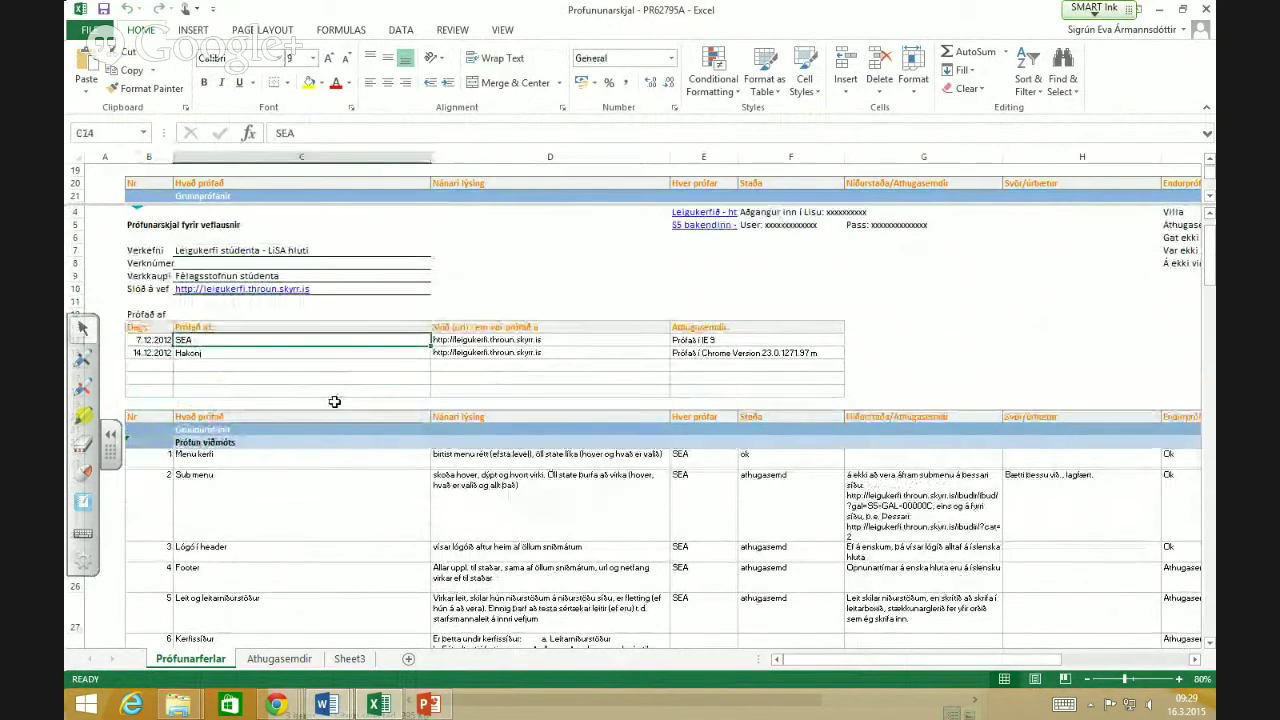
click(487, 339)
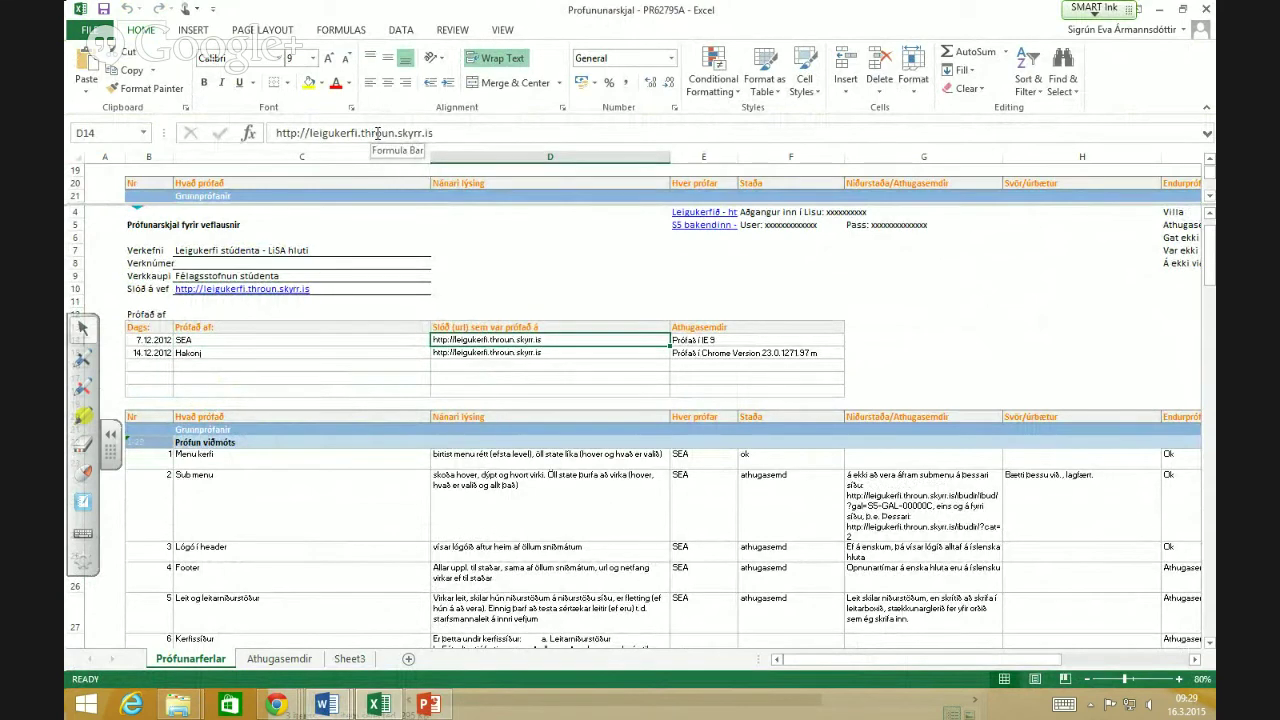
click(718, 344)
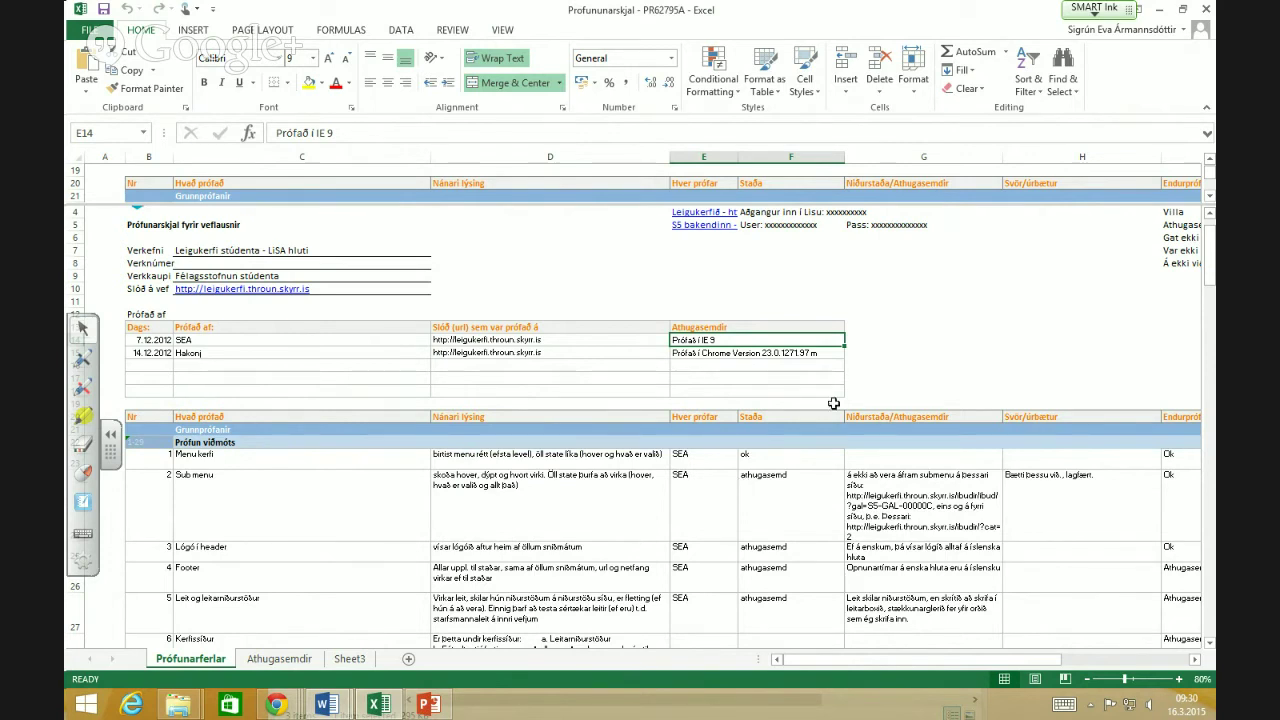
click(130, 353)
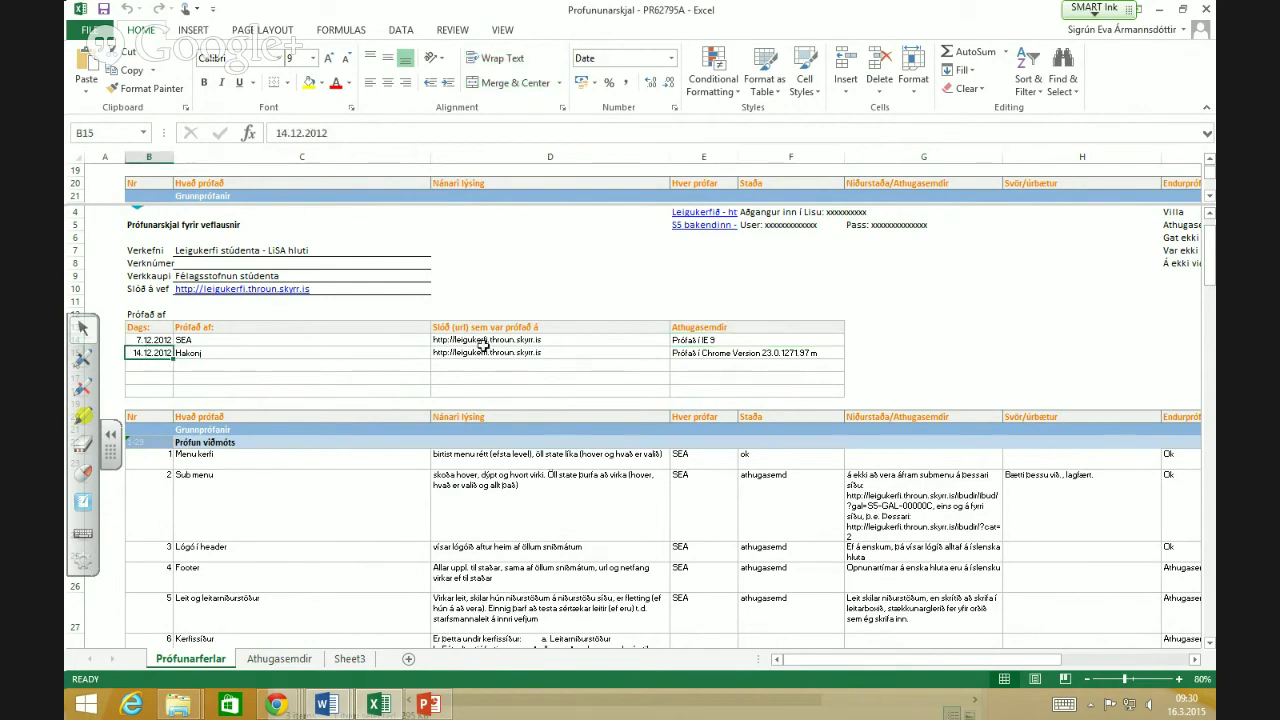
click(692, 349)
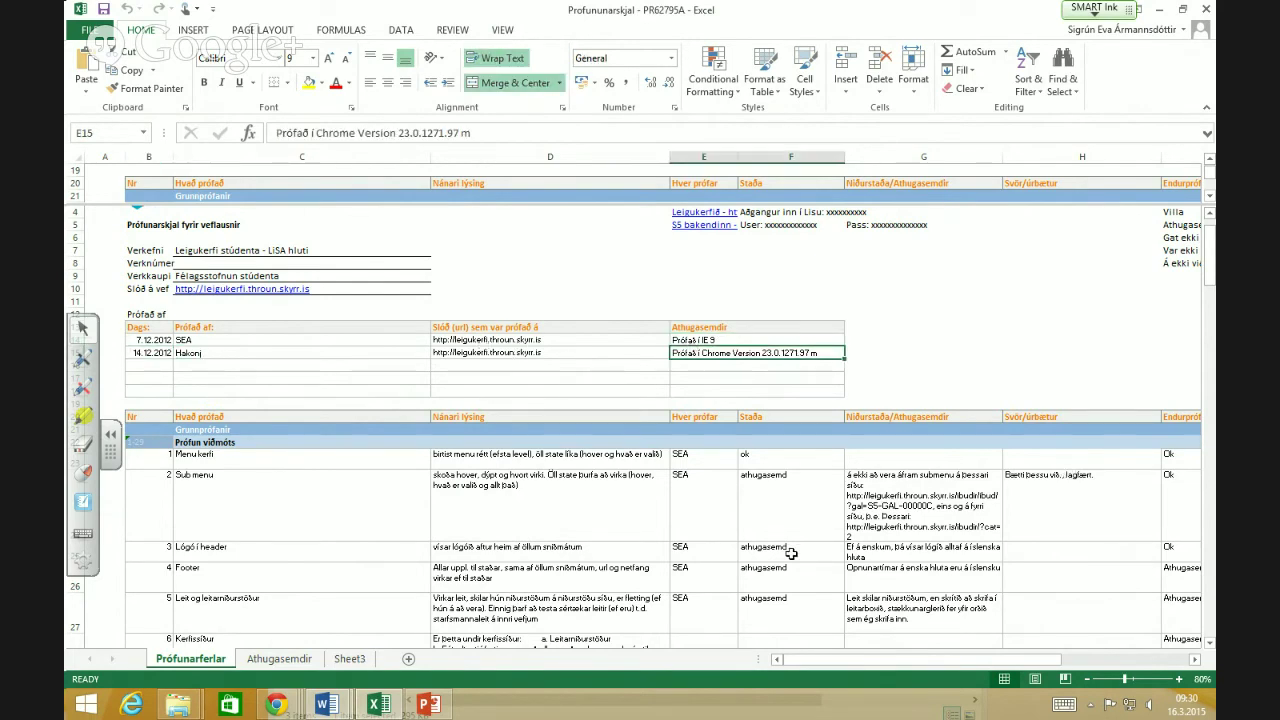
Examine the numbering and names of the test cases under Prófun viðmóts, down to Leit og leitarniðurstöður
scroll(641, 513, down, 2)
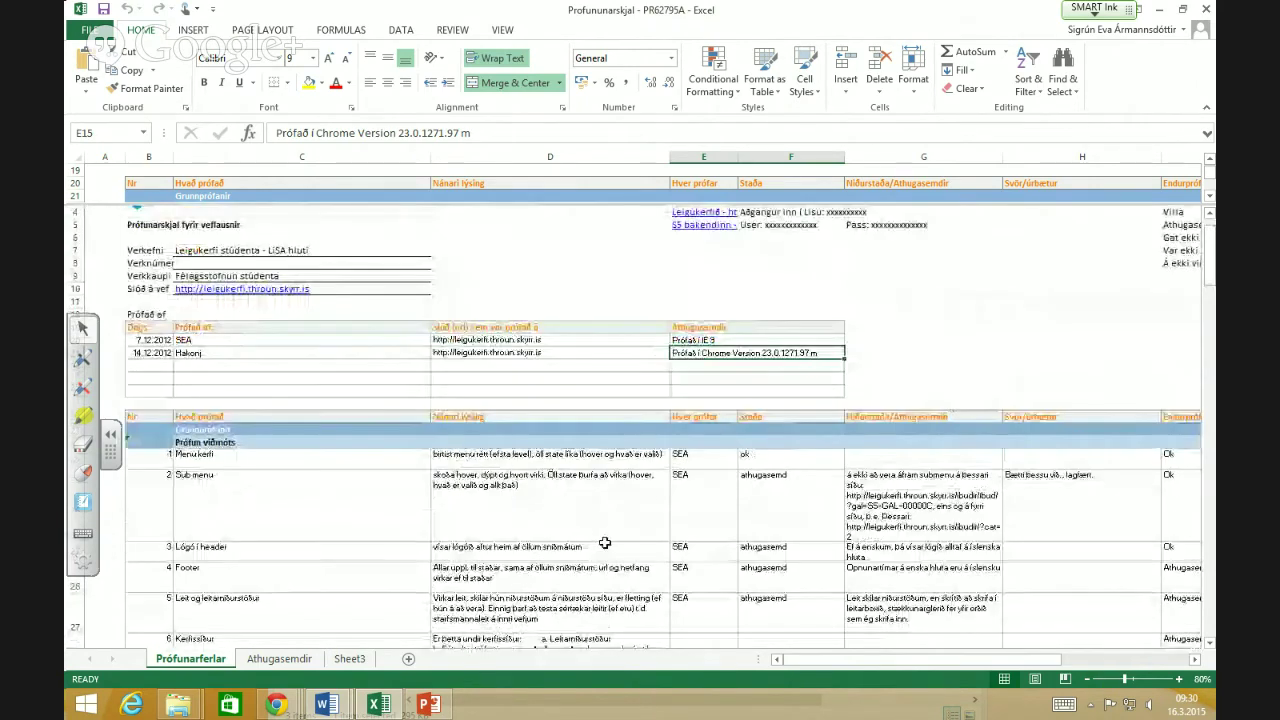
scroll(598, 541, down, 2)
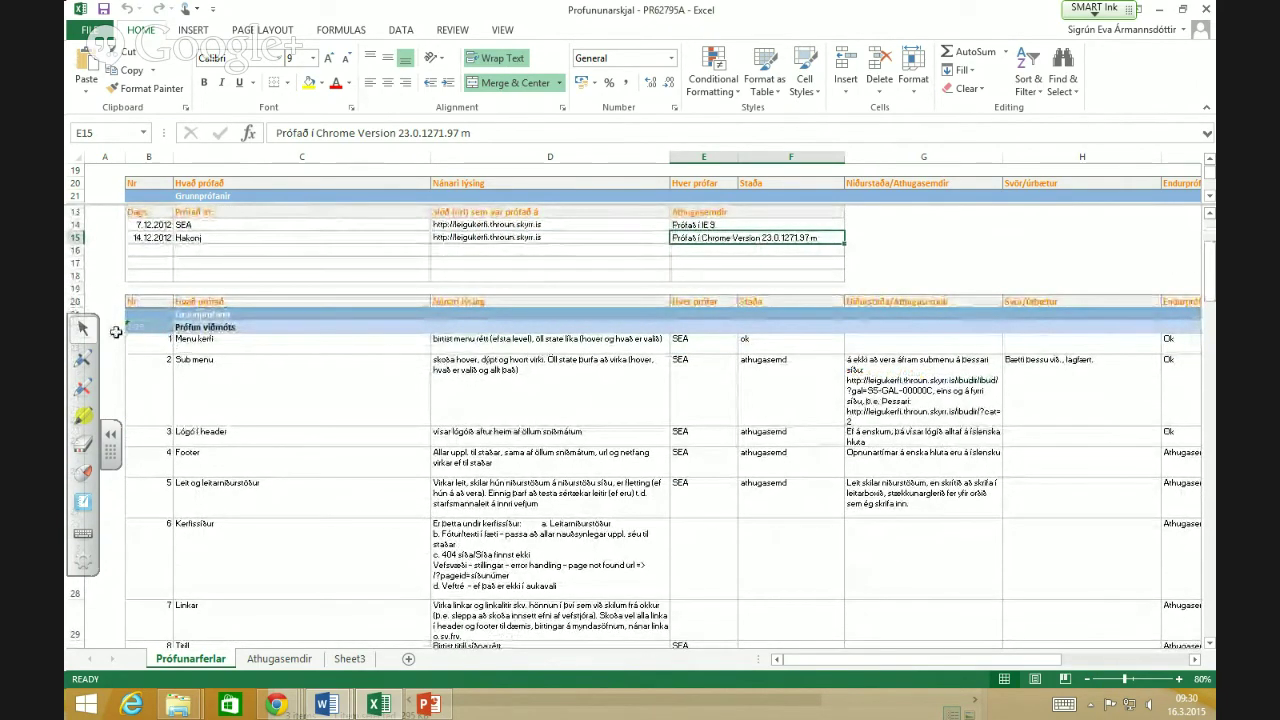
click(146, 337)
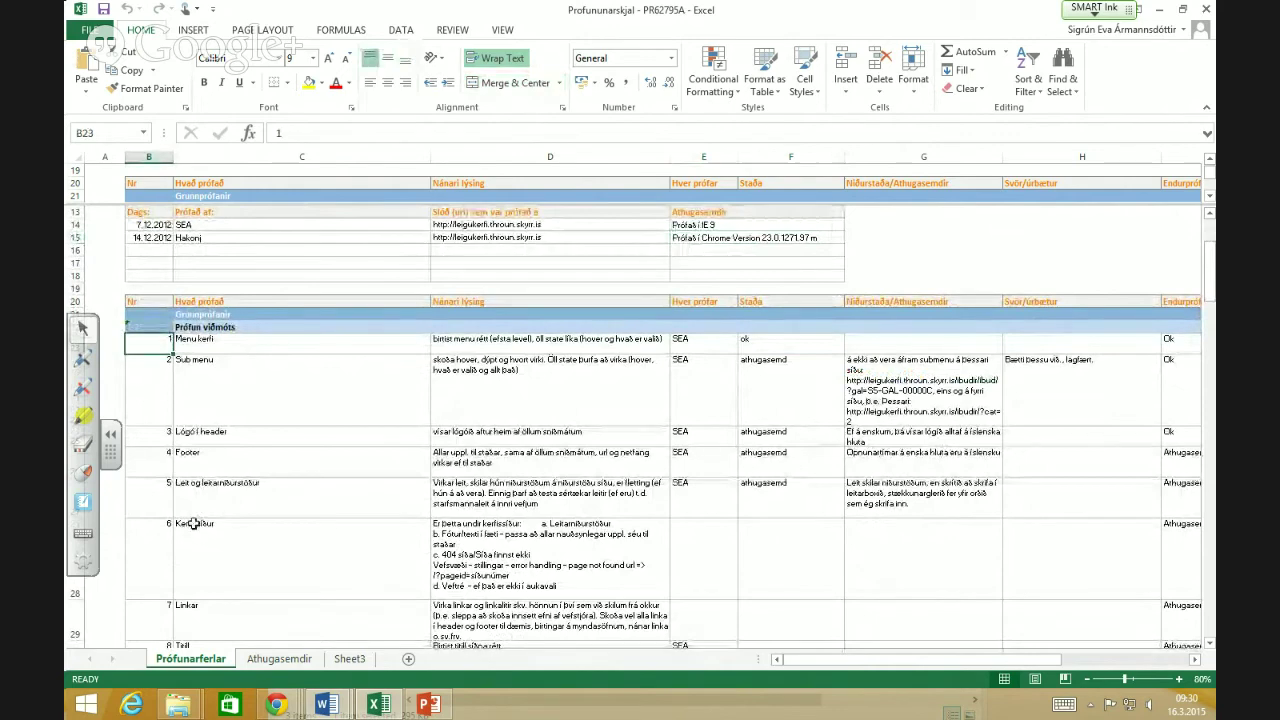
click(243, 398)
key(Down)
key(Down)
key(Down)
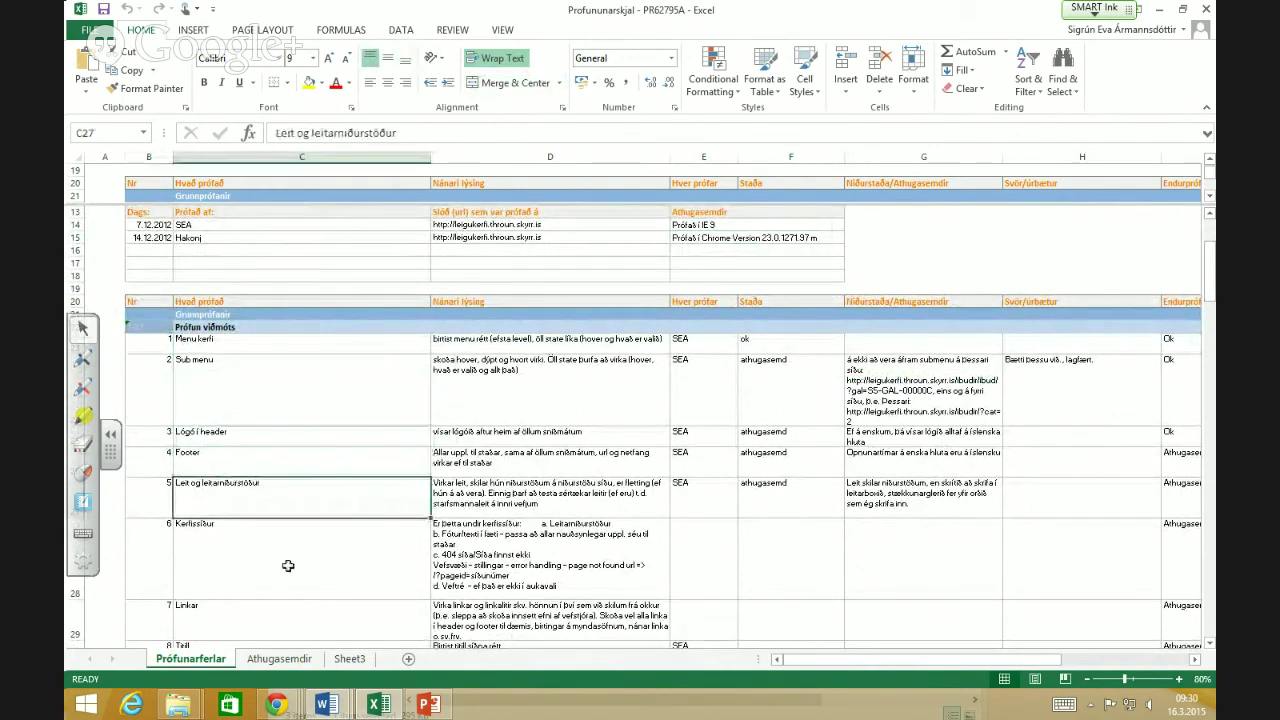
Look over the additional findings under Annað sem sést í prófunum, and return to the start of the test case list
scroll(287, 566, down, 15)
scroll(306, 514, down, 8)
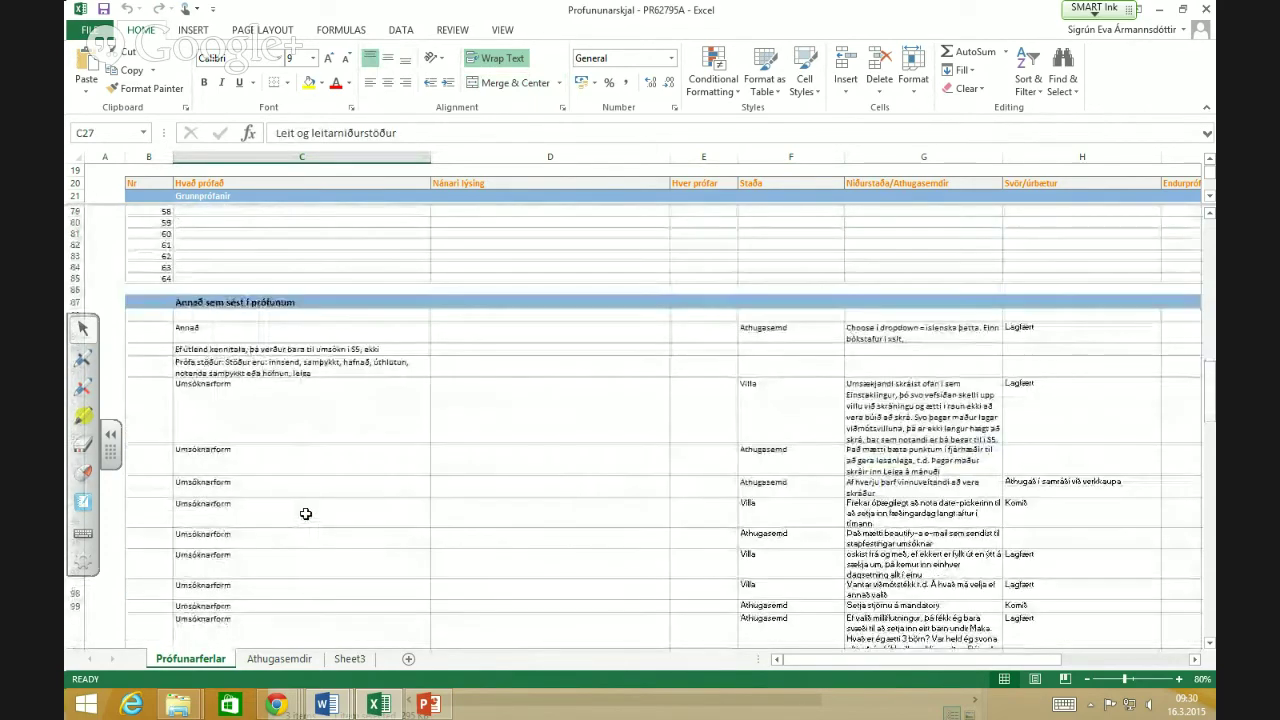
scroll(306, 514, down, 1)
click(285, 452)
click(603, 460)
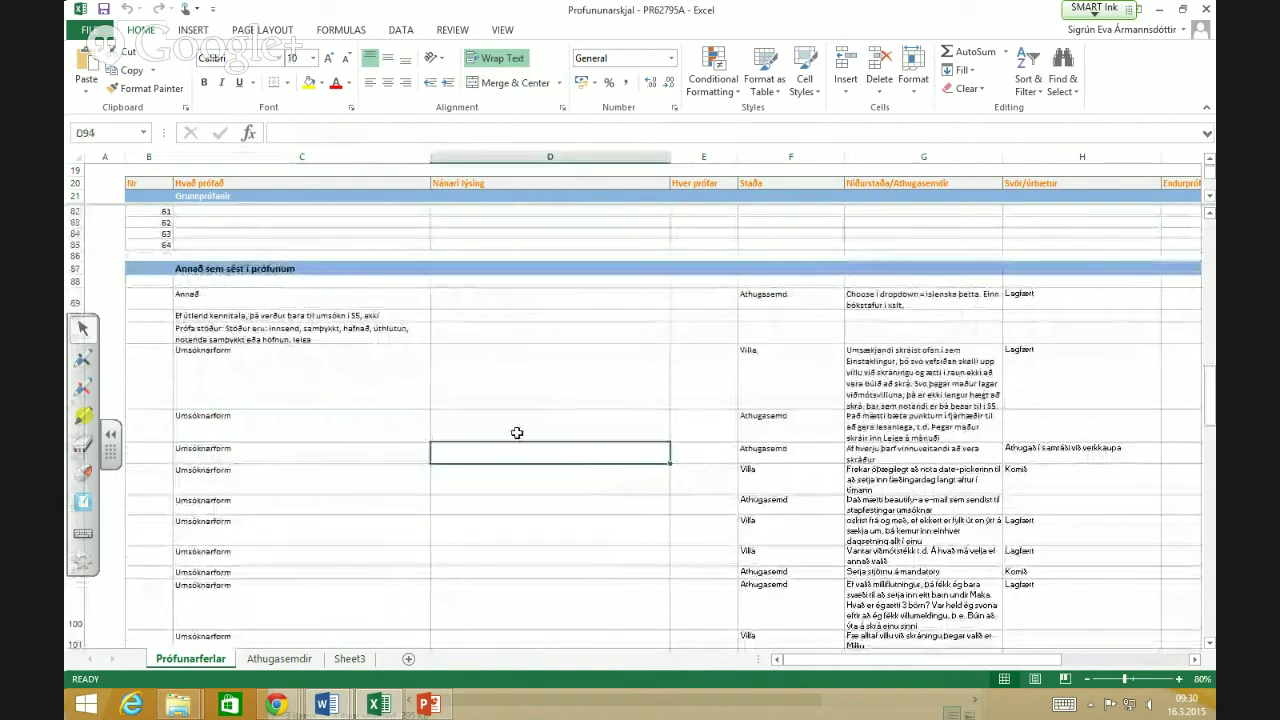
click(517, 432)
scroll(600, 550, up, 20)
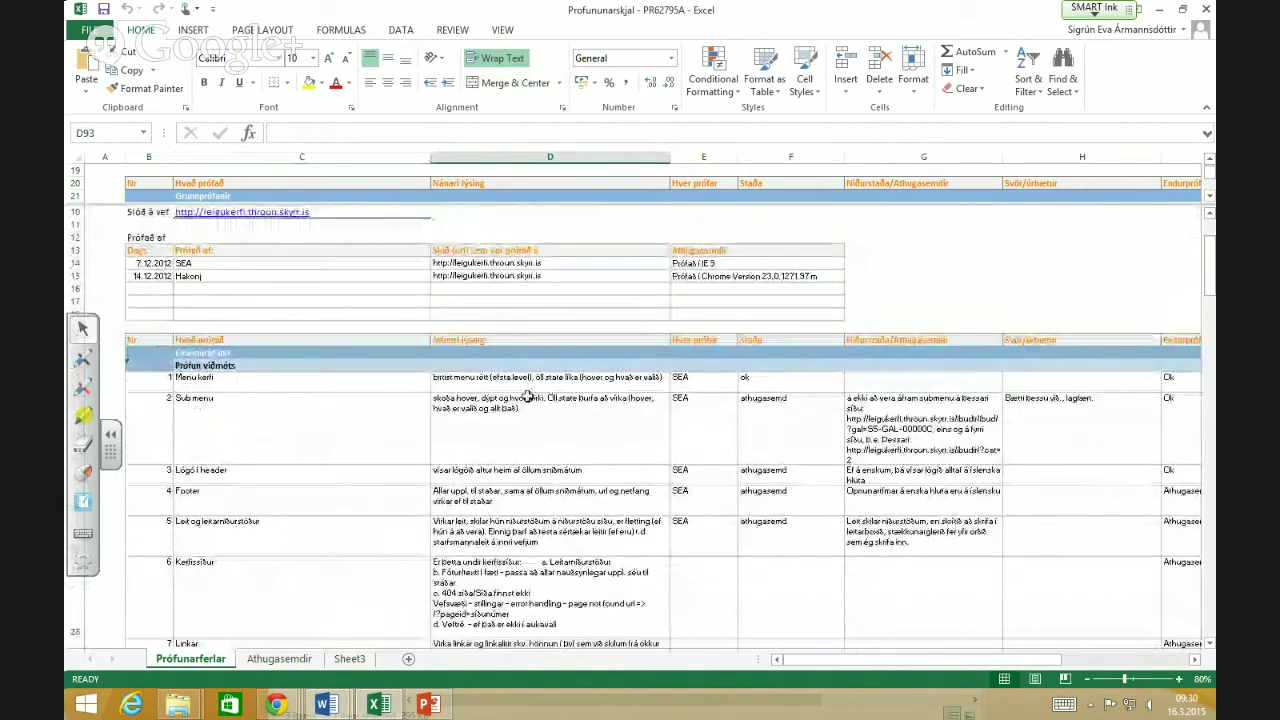
Examine the Kerfissíður test case and its detailed description in the Nánari lýsing column
scroll(543, 608, down, 2)
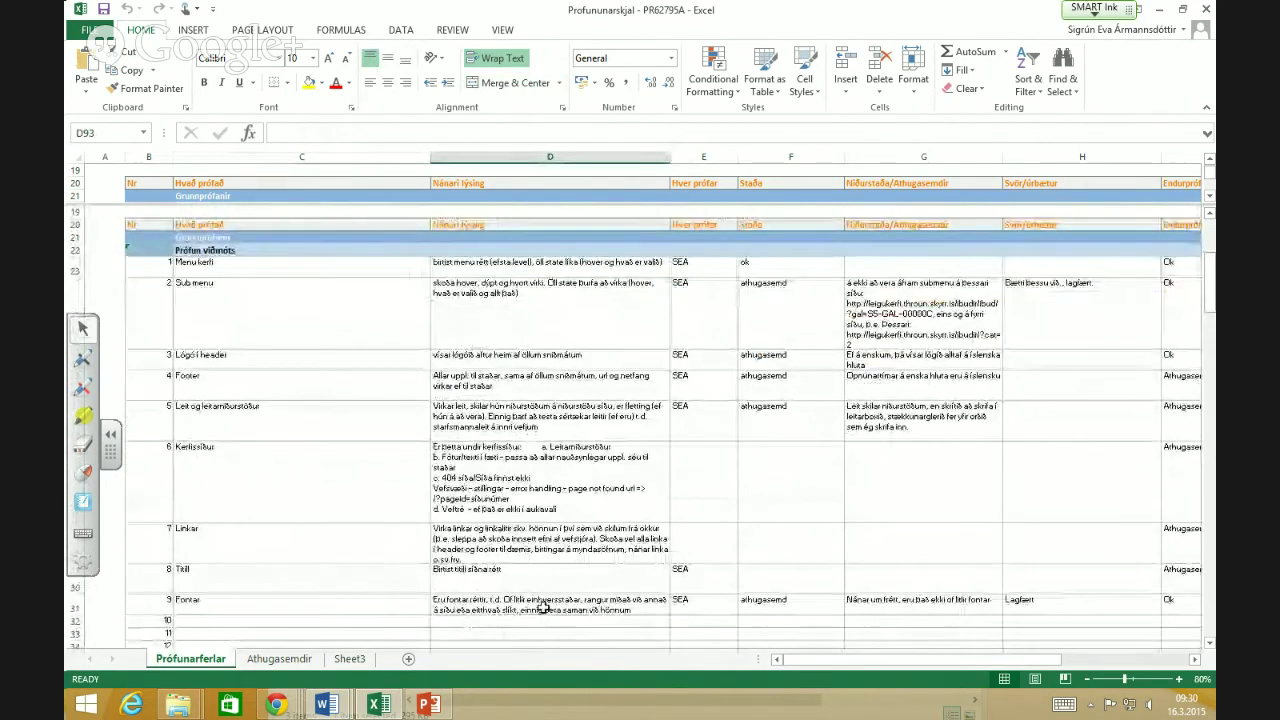
scroll(543, 608, down, 3)
click(261, 341)
click(470, 340)
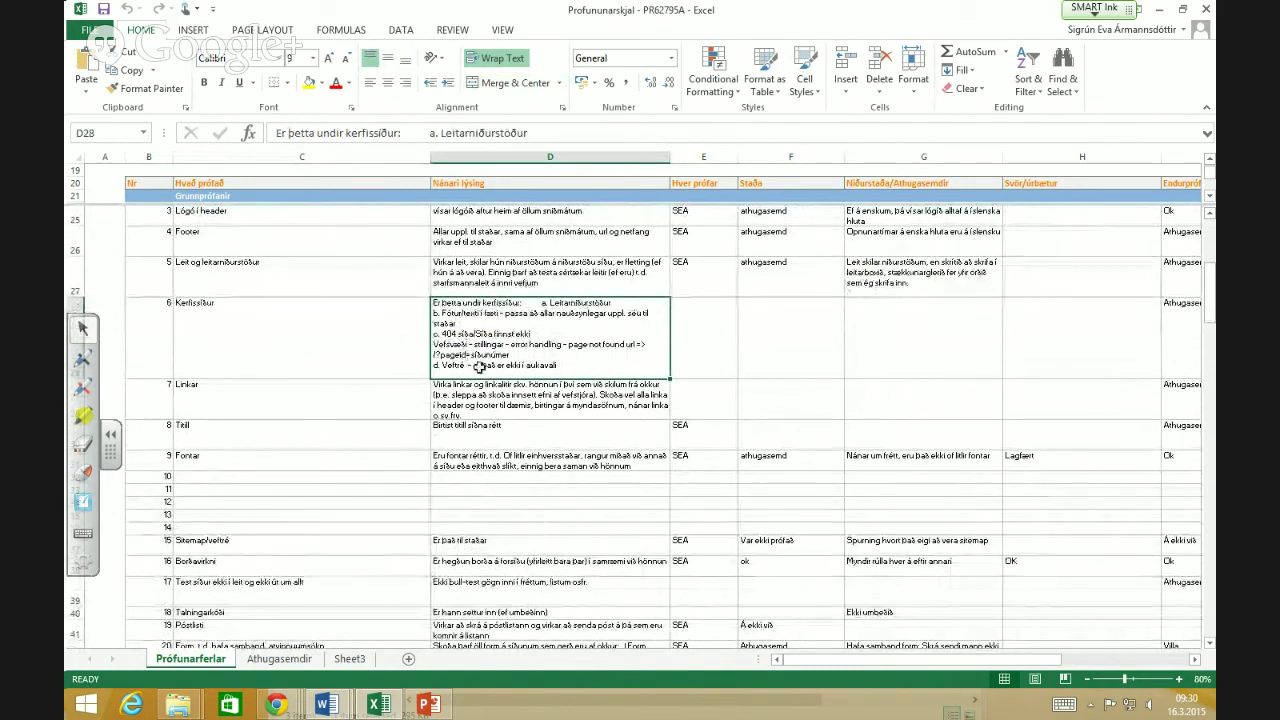
Examine the detailed descriptions of test cases 1 to 6 and the status of the Leit og leitarniðurstöður test
scroll(614, 466, up, 1)
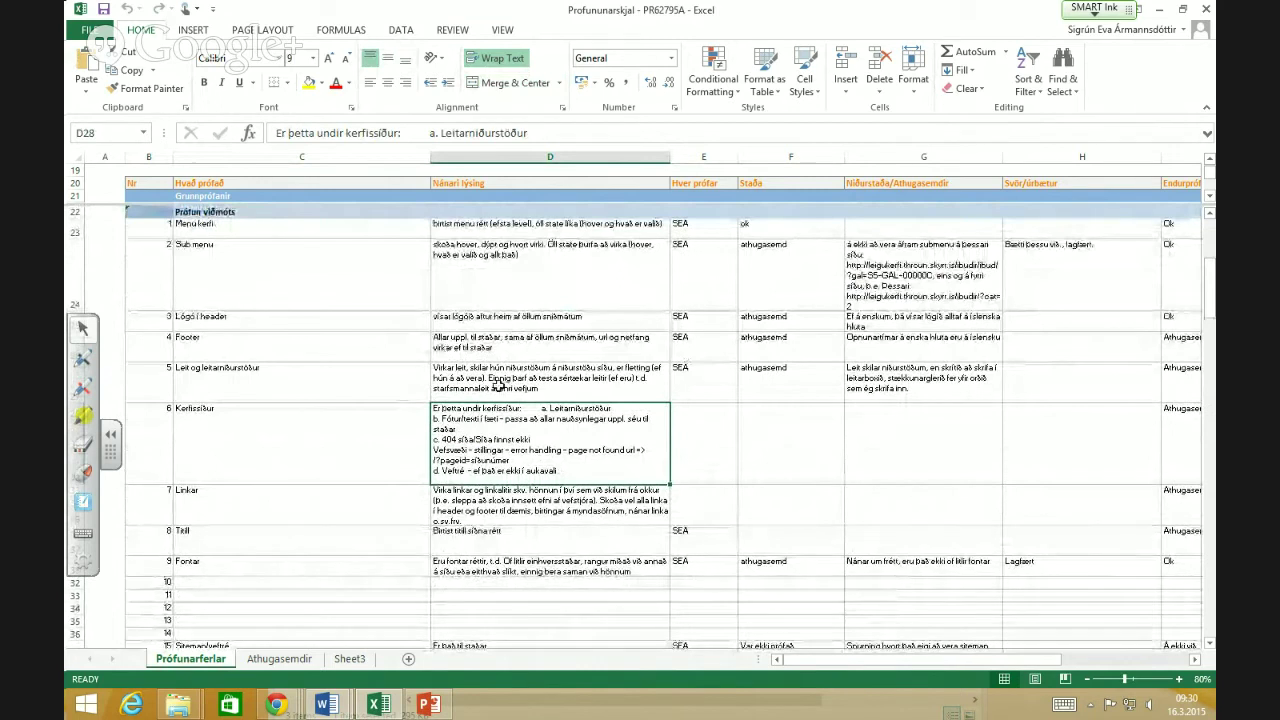
click(497, 385)
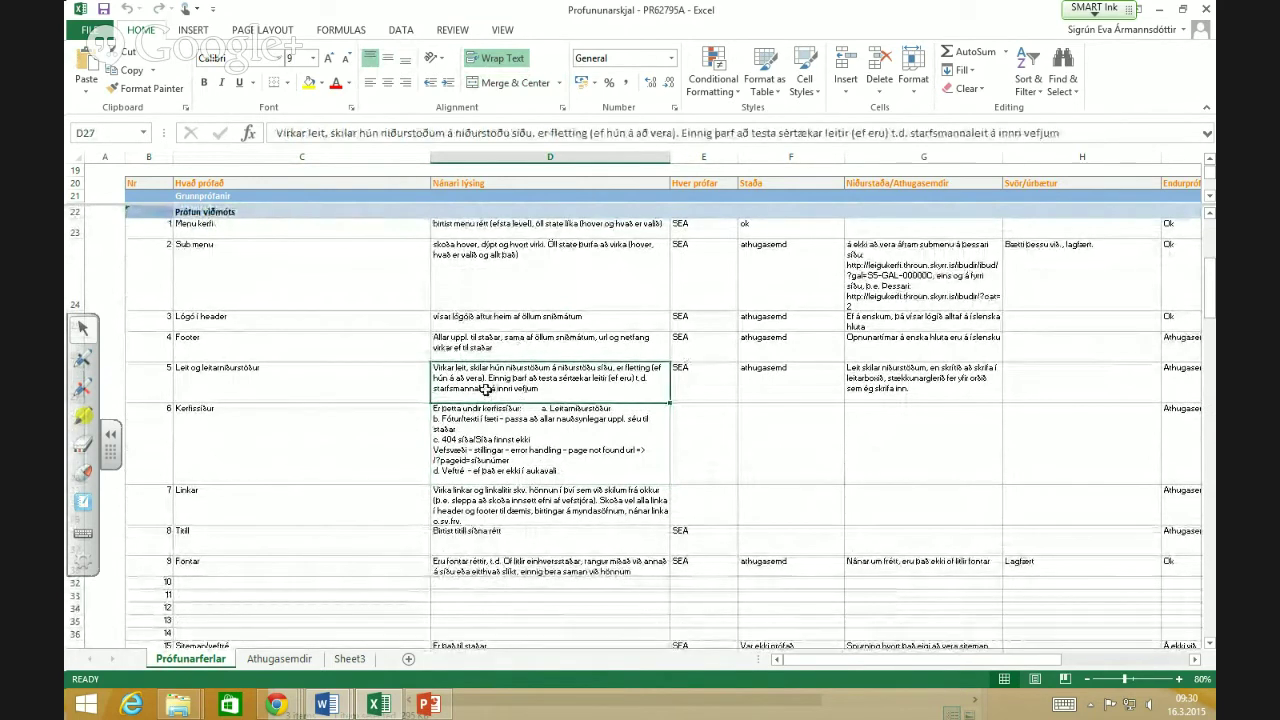
drag(493, 228, 495, 470)
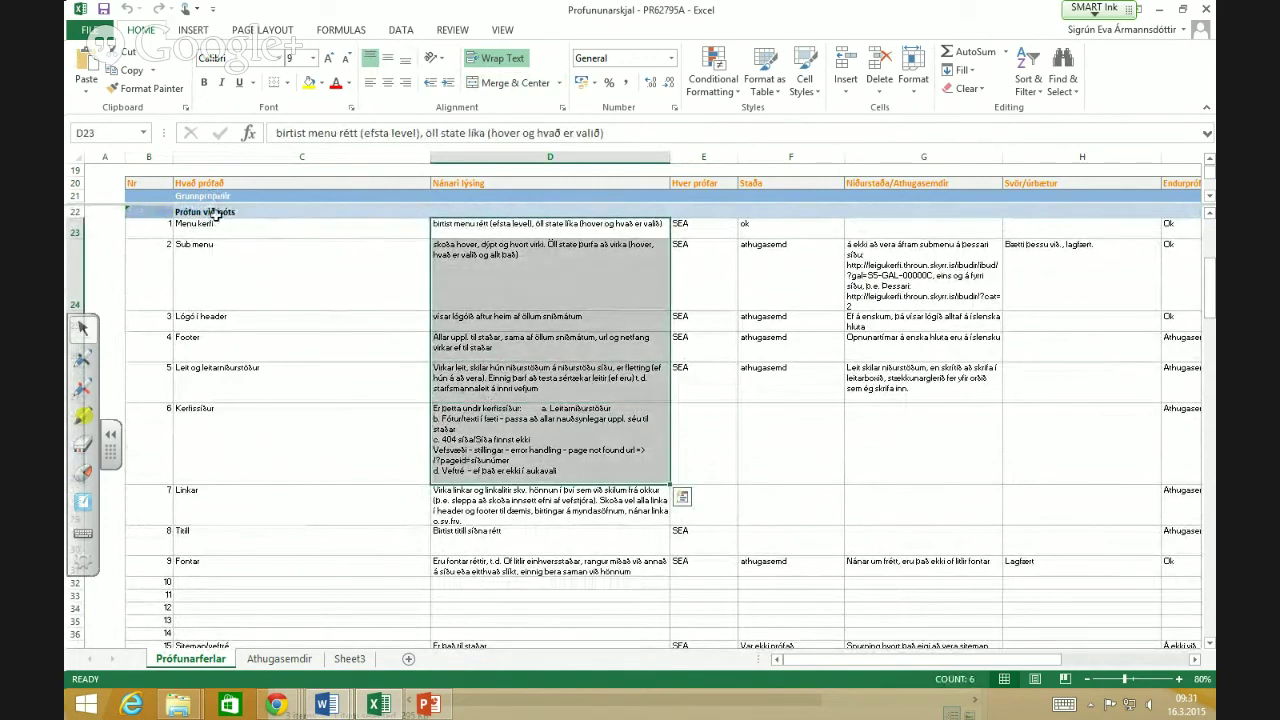
click(650, 380)
click(780, 370)
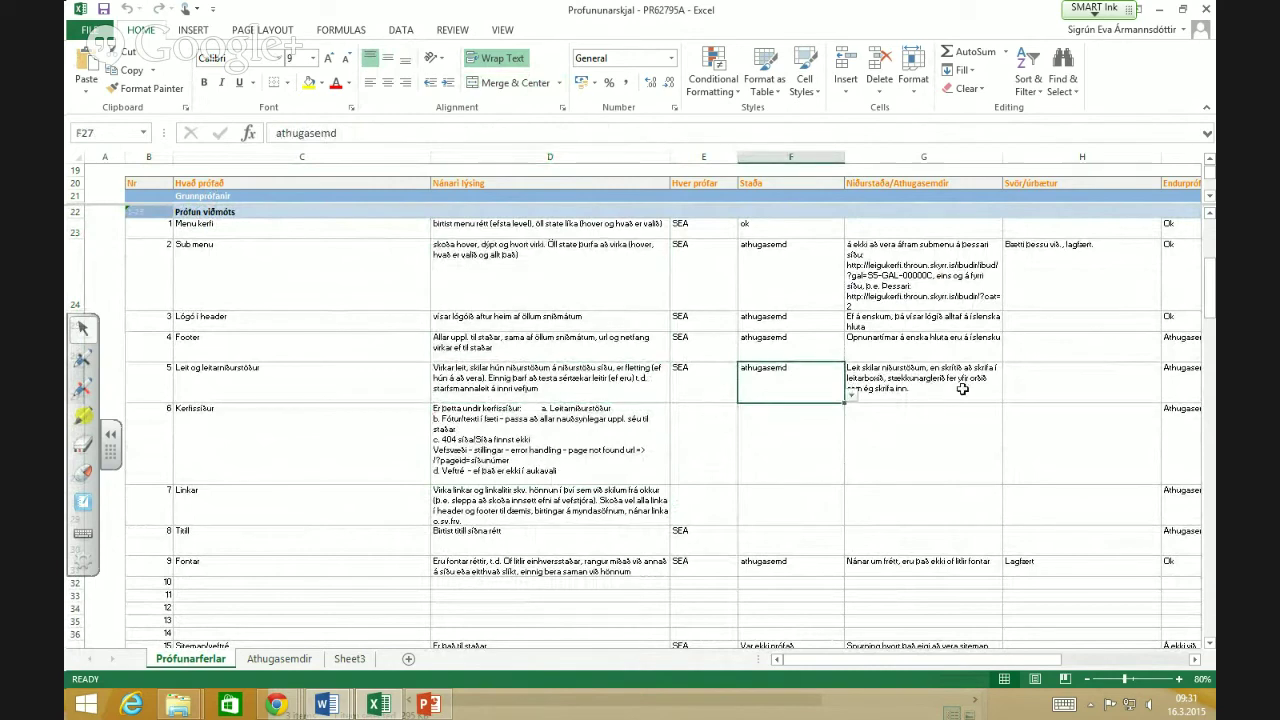
Examine the recorded comment for Leit og leitarniðurstöður and the Staða, Niðurstaða/Athugasemdir and Svör/úrbætur columns
click(932, 392)
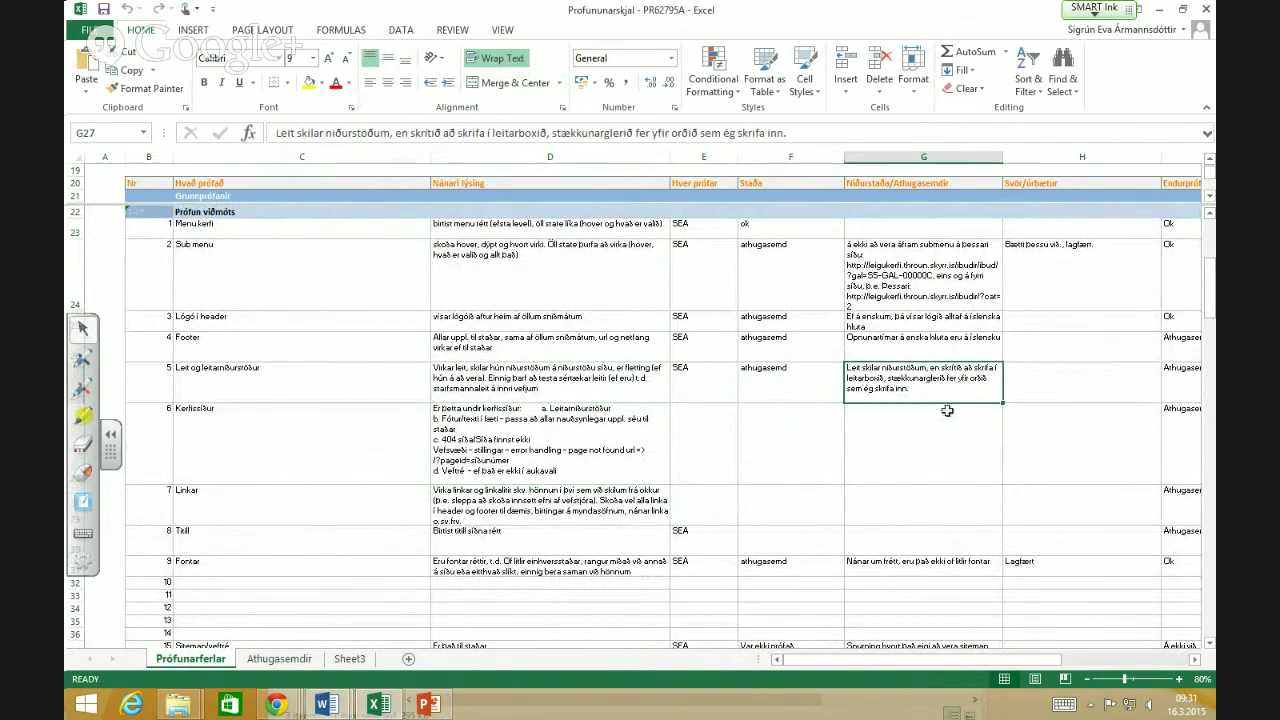
mouse_move(1003, 665)
mouse_down()
mouse_move(1070, 667)
mouse_move(1020, 676)
mouse_up()
scroll(960, 545, up, 4)
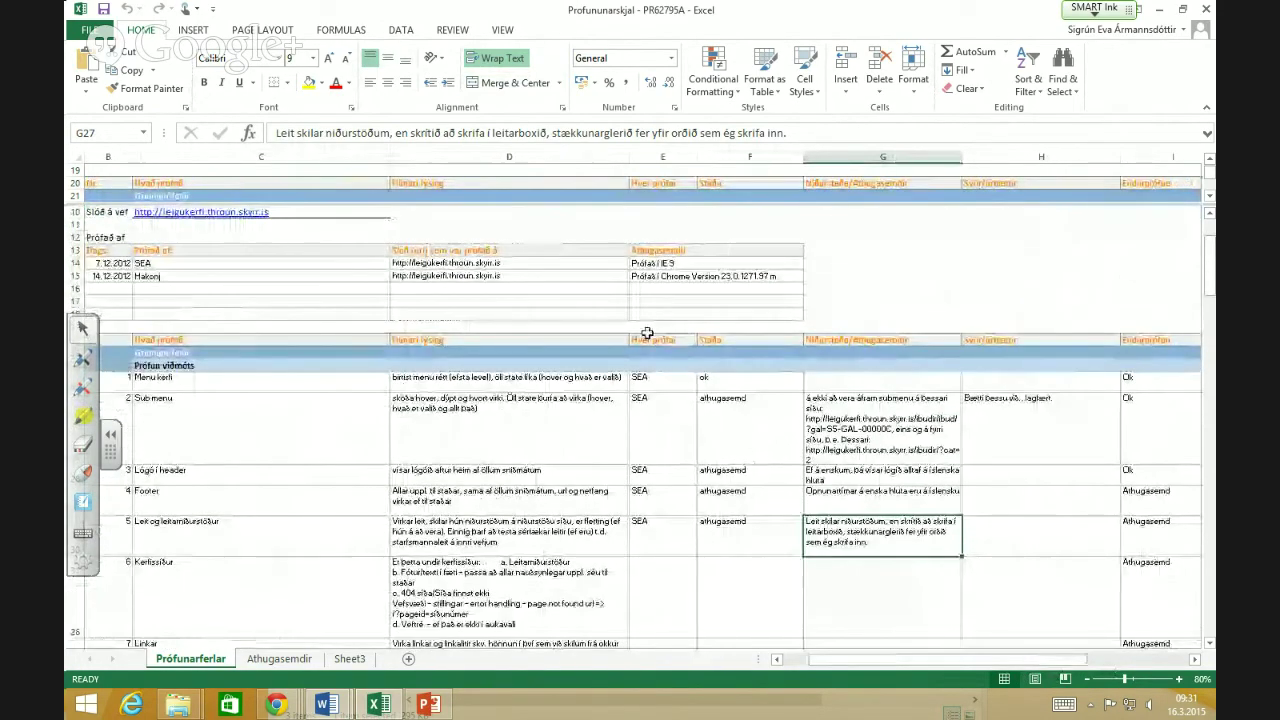
drag(704, 341, 745, 545)
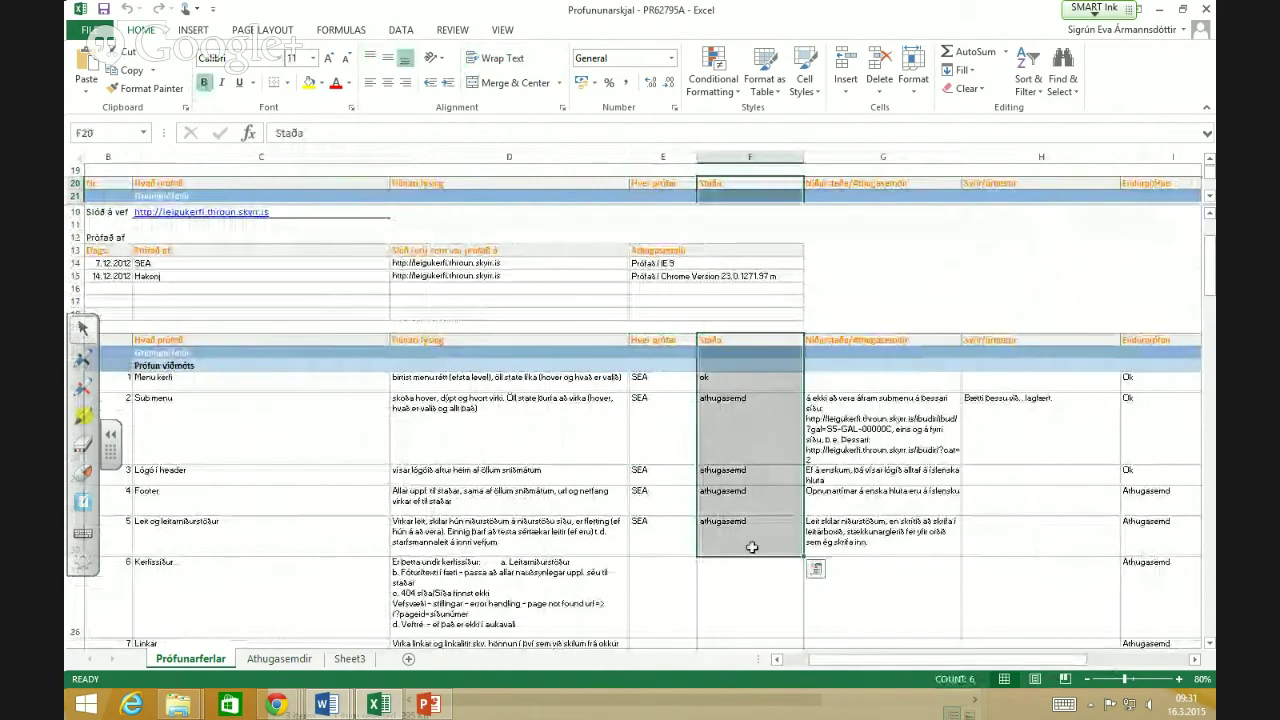
click(867, 341)
click(994, 340)
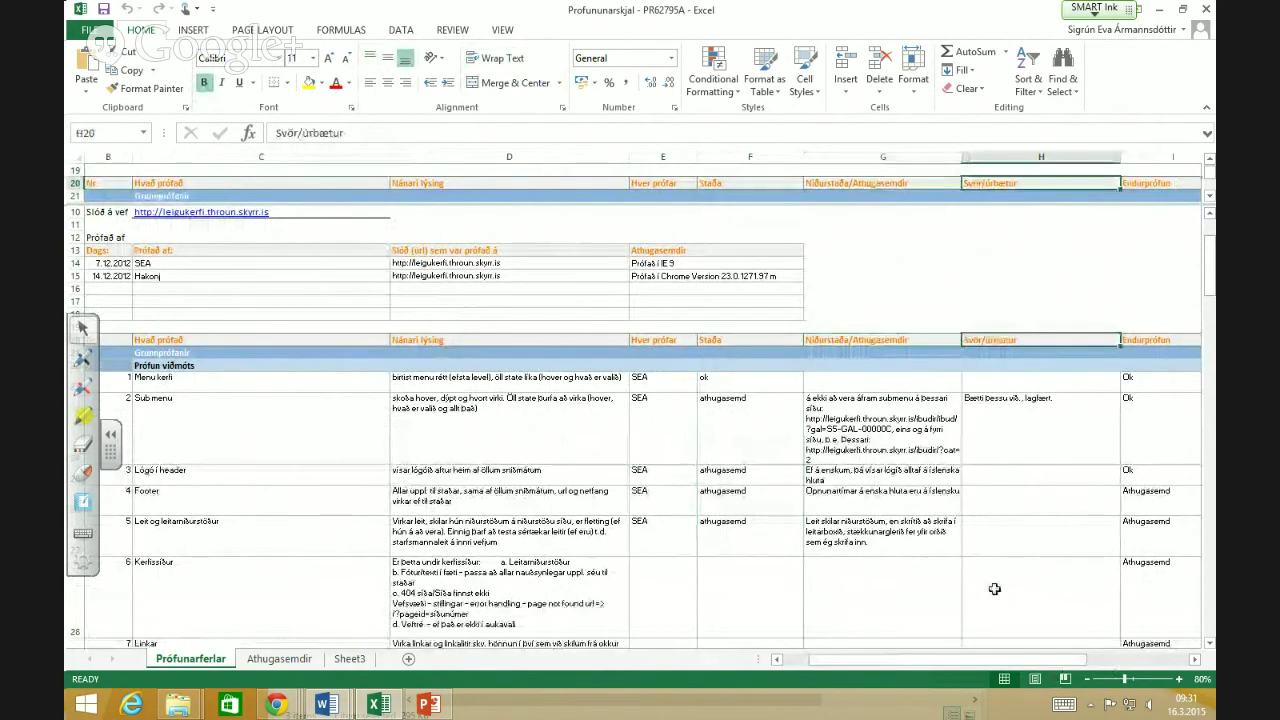
Examine the retest columns Endurprófun, Hver prófaði, Staða endurprófun and Svör/úrbætur for the first test cases
drag(1035, 662, 1110, 665)
click(617, 340)
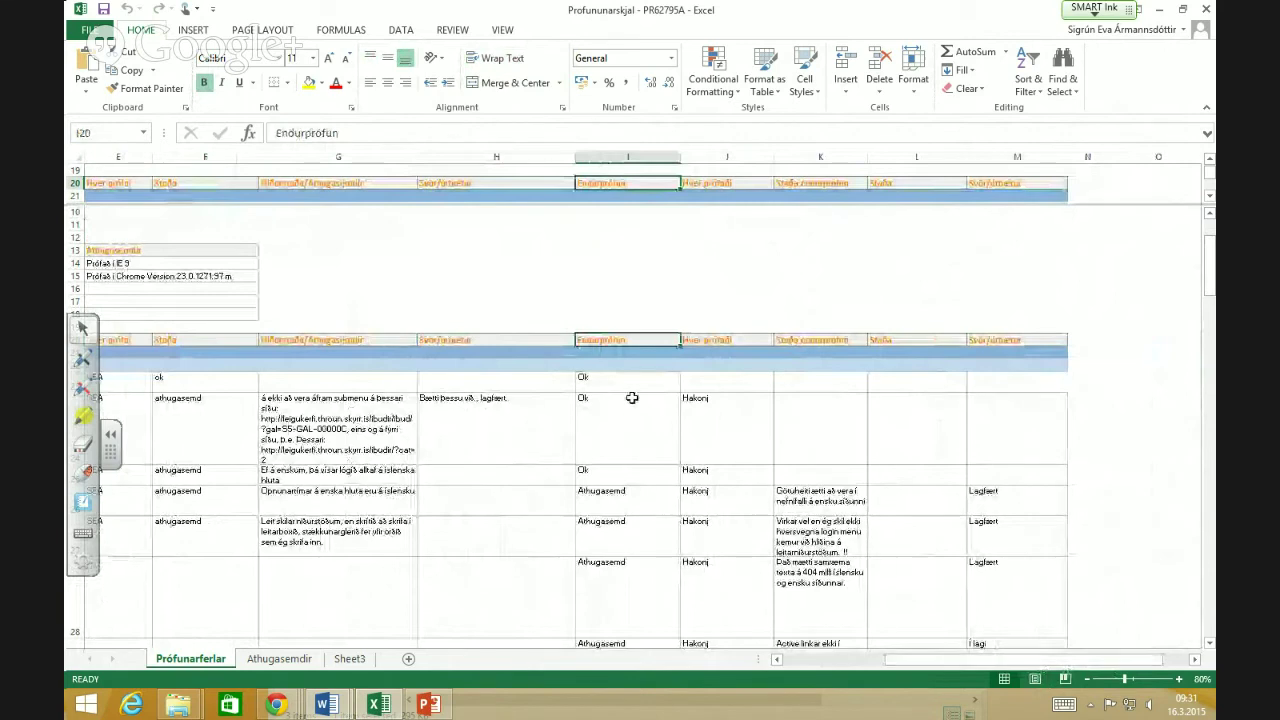
click(600, 358)
click(611, 440)
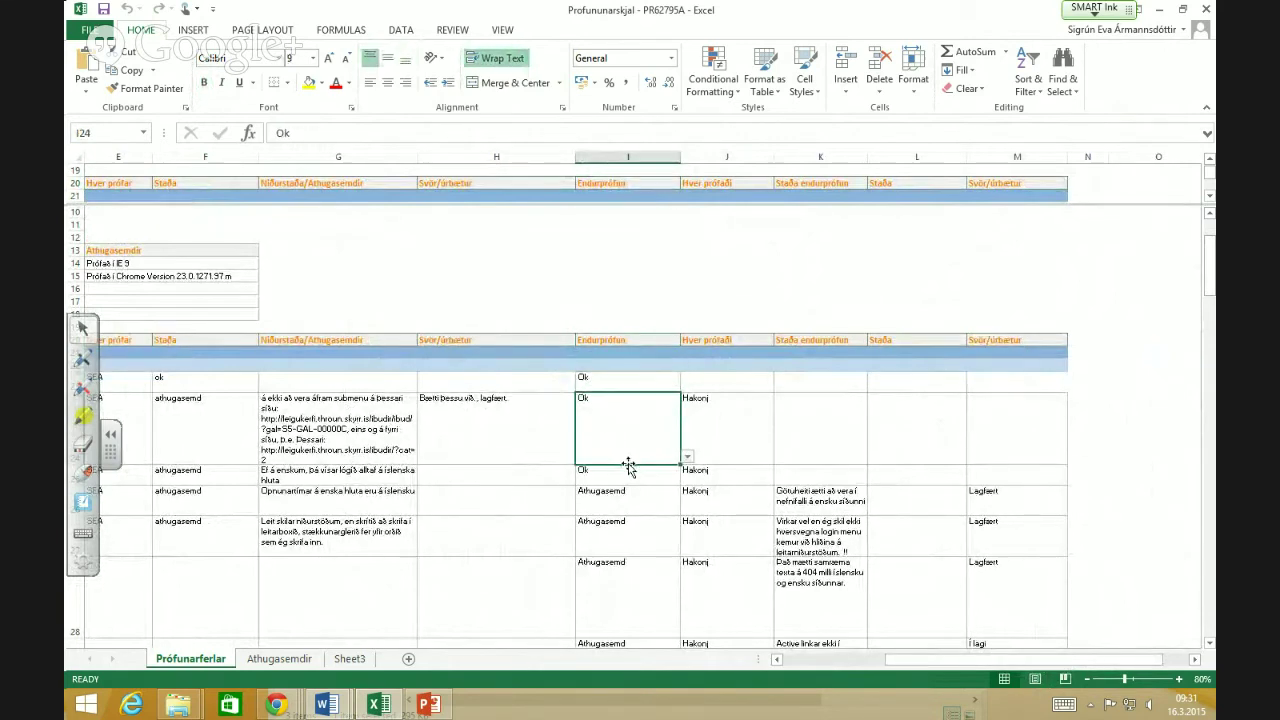
scroll(628, 467, up, 1)
drag(727, 532, 727, 572)
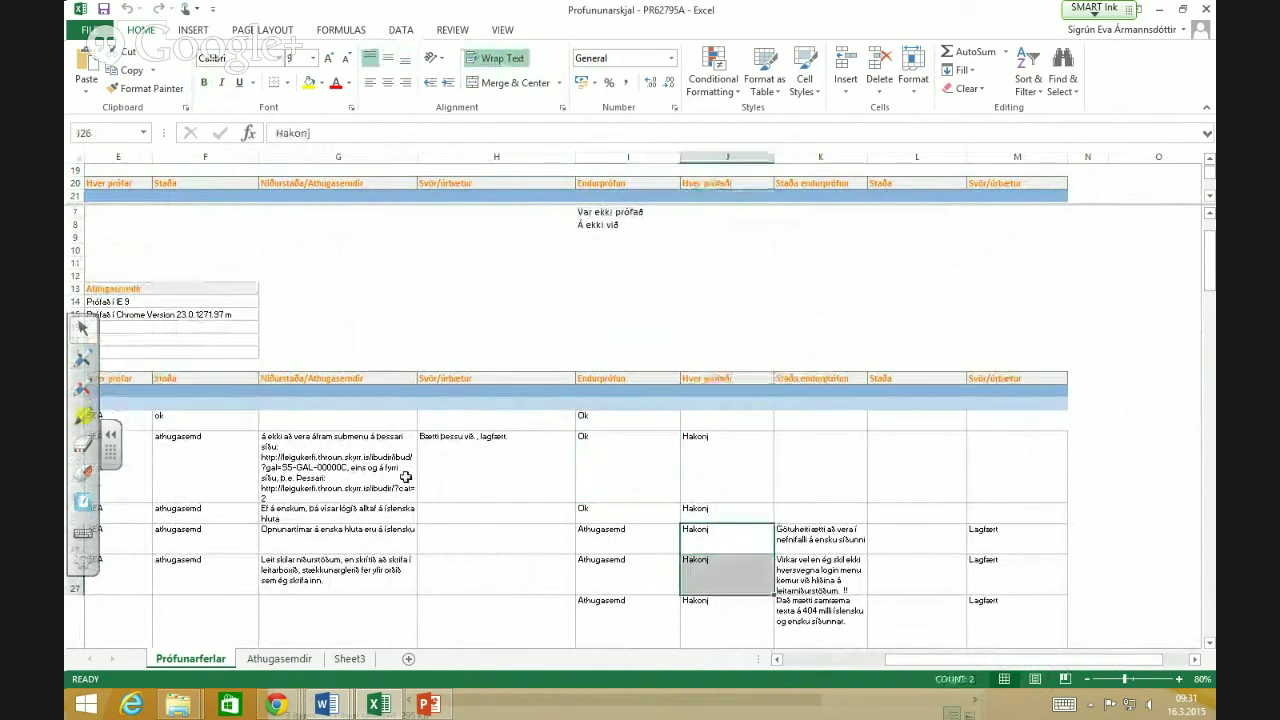
click(820, 541)
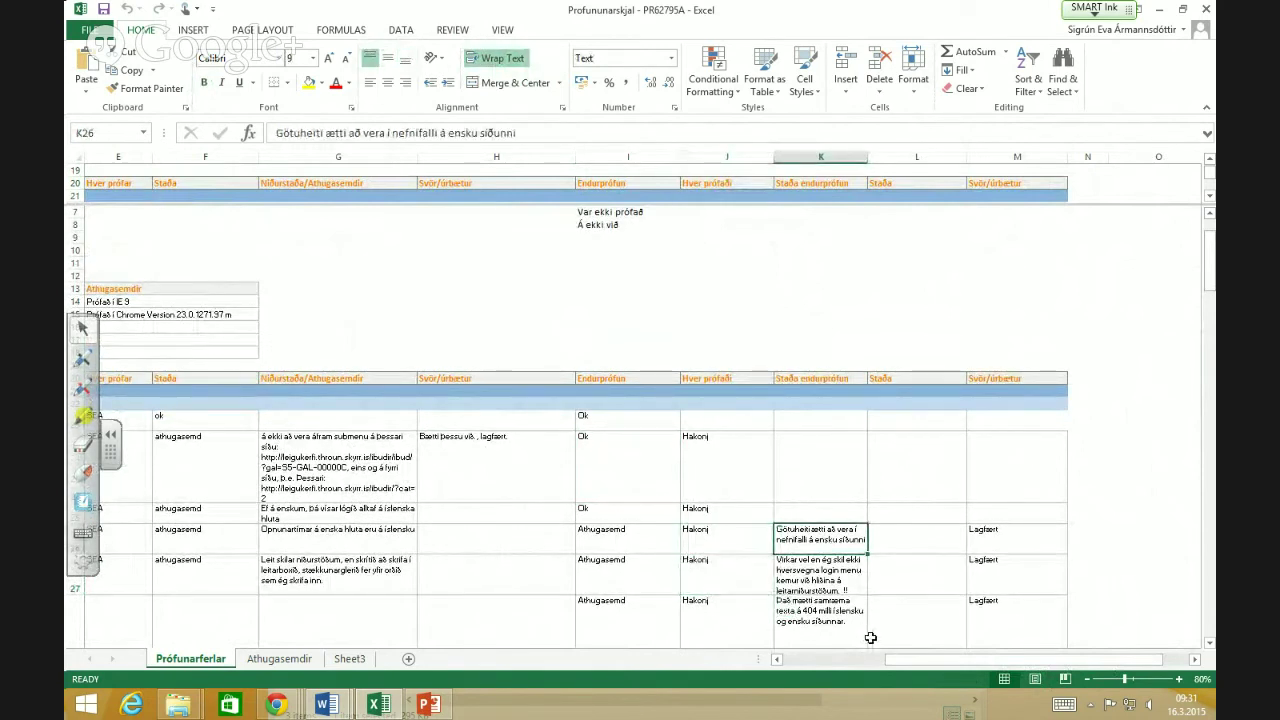
click(1035, 535)
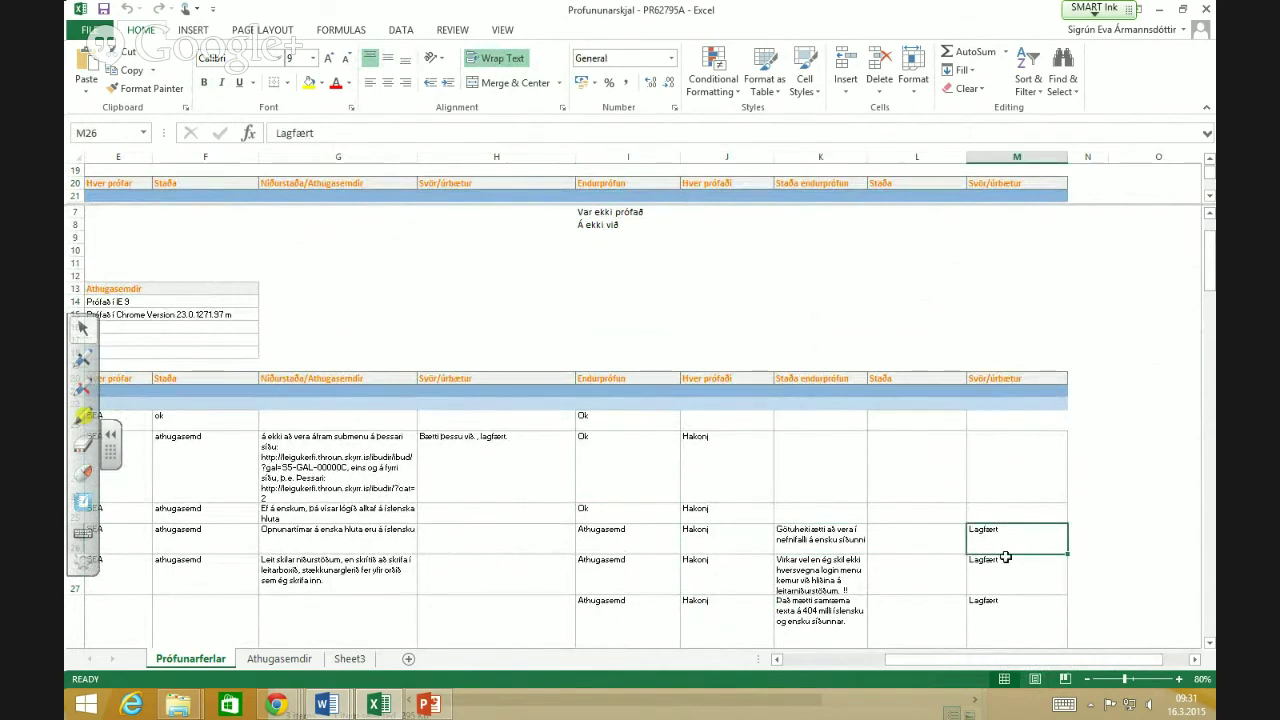
Look through the whole test case list down to the findings under Annað sem sést í prófunum, and return to the sheet's start
scroll(1003, 570, down, 15)
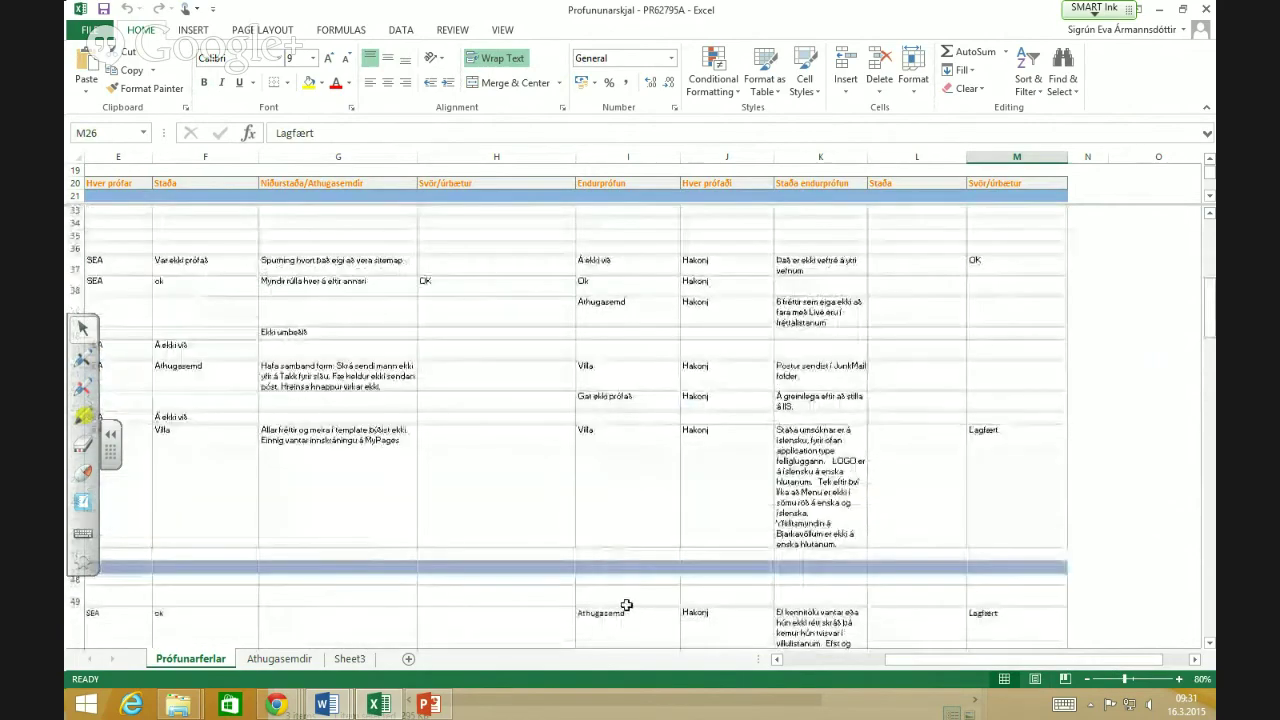
drag(925, 660, 815, 660)
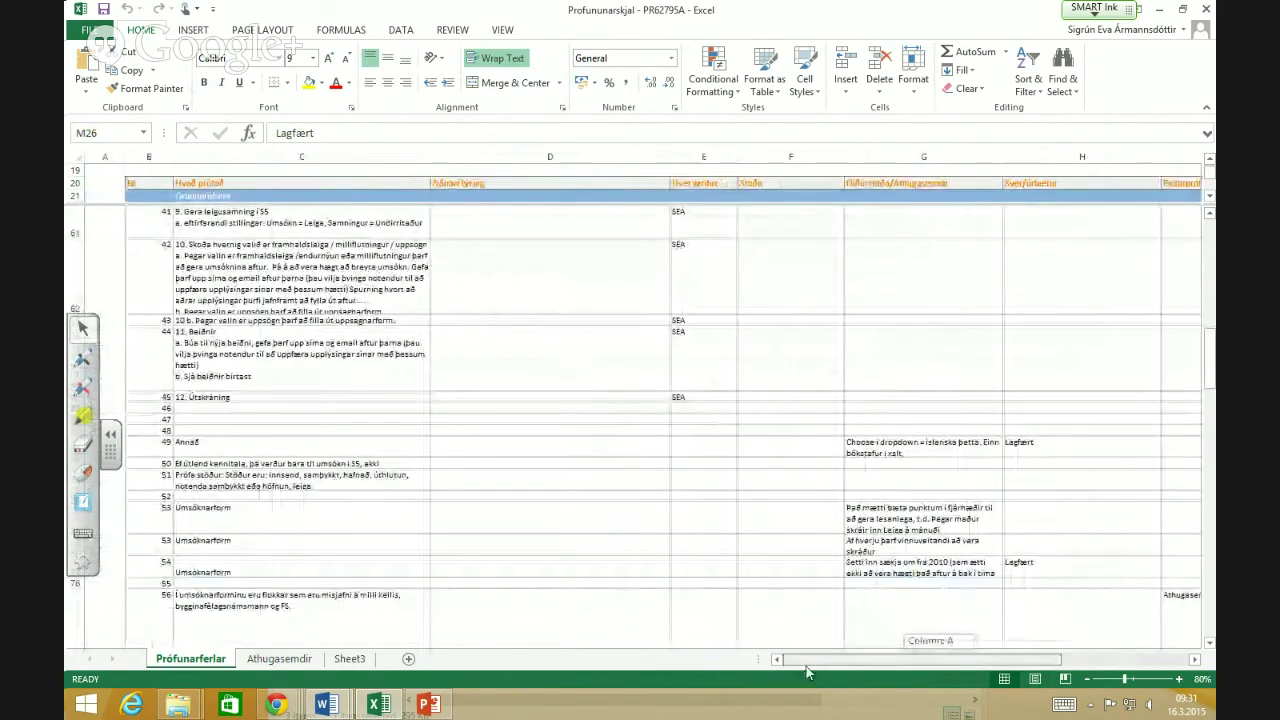
scroll(521, 554, down, 20)
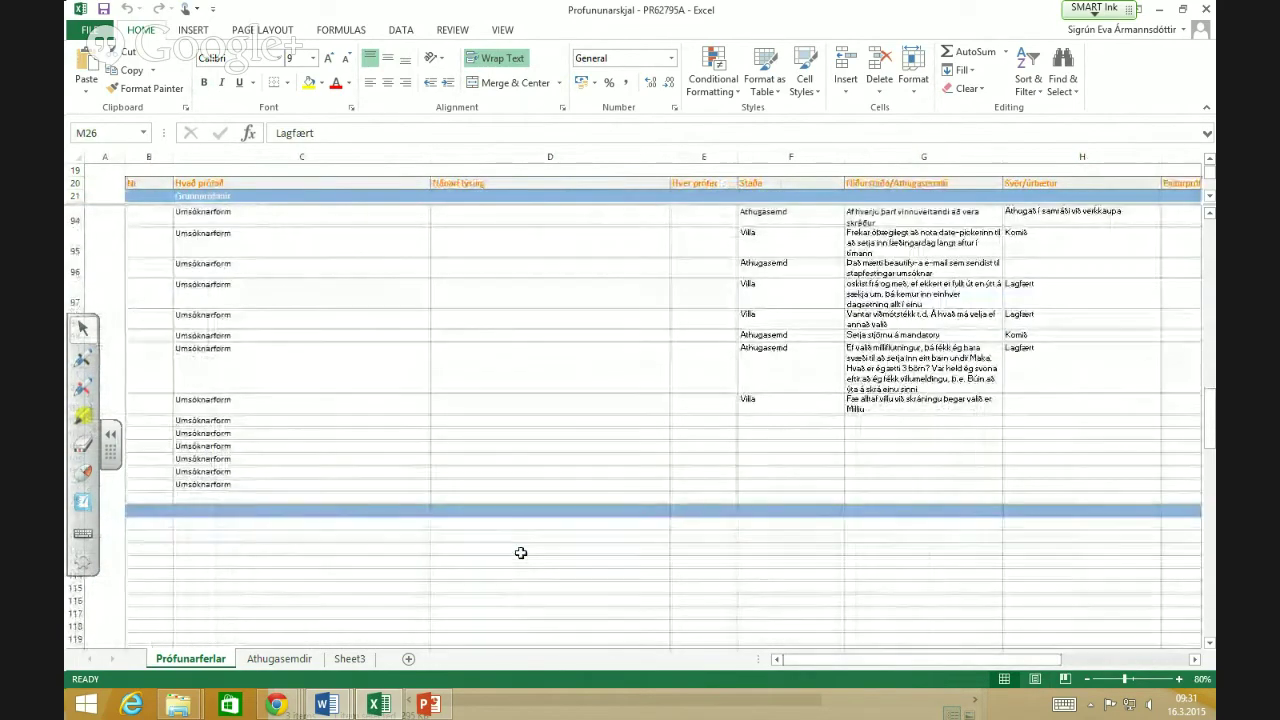
scroll(521, 553, up, 13)
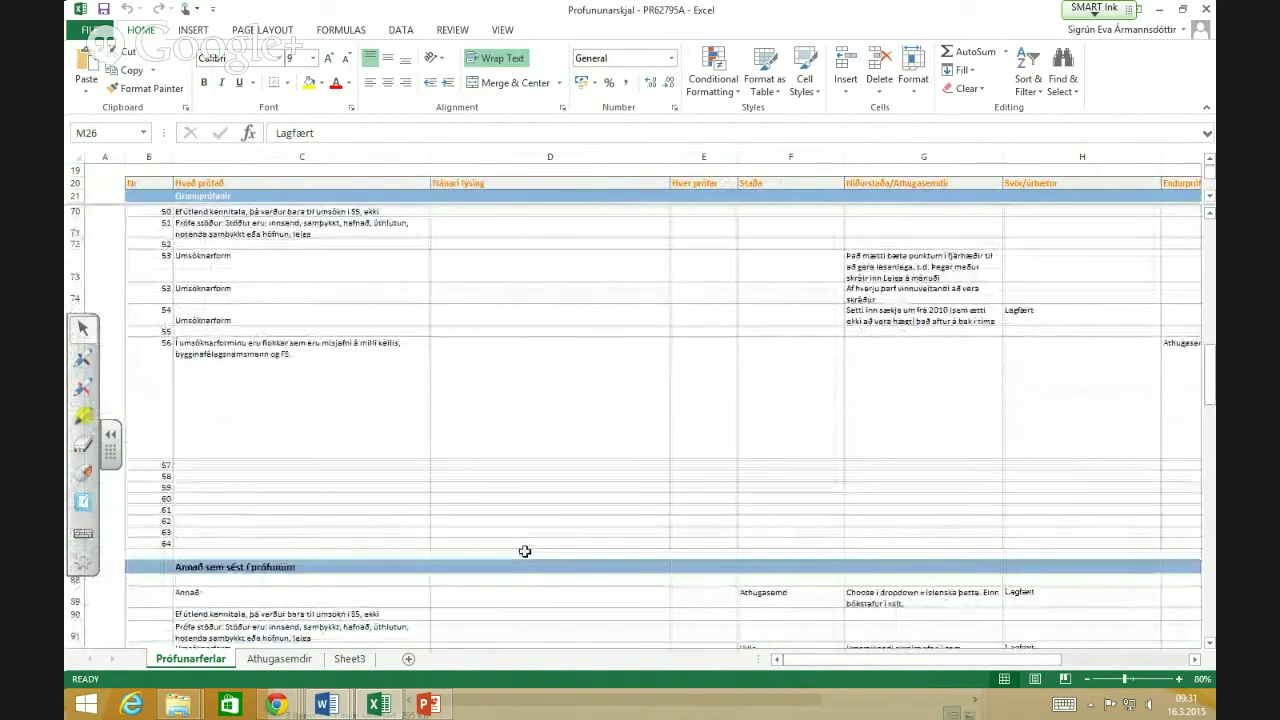
scroll(526, 550, up, 4)
scroll(528, 549, up, 10)
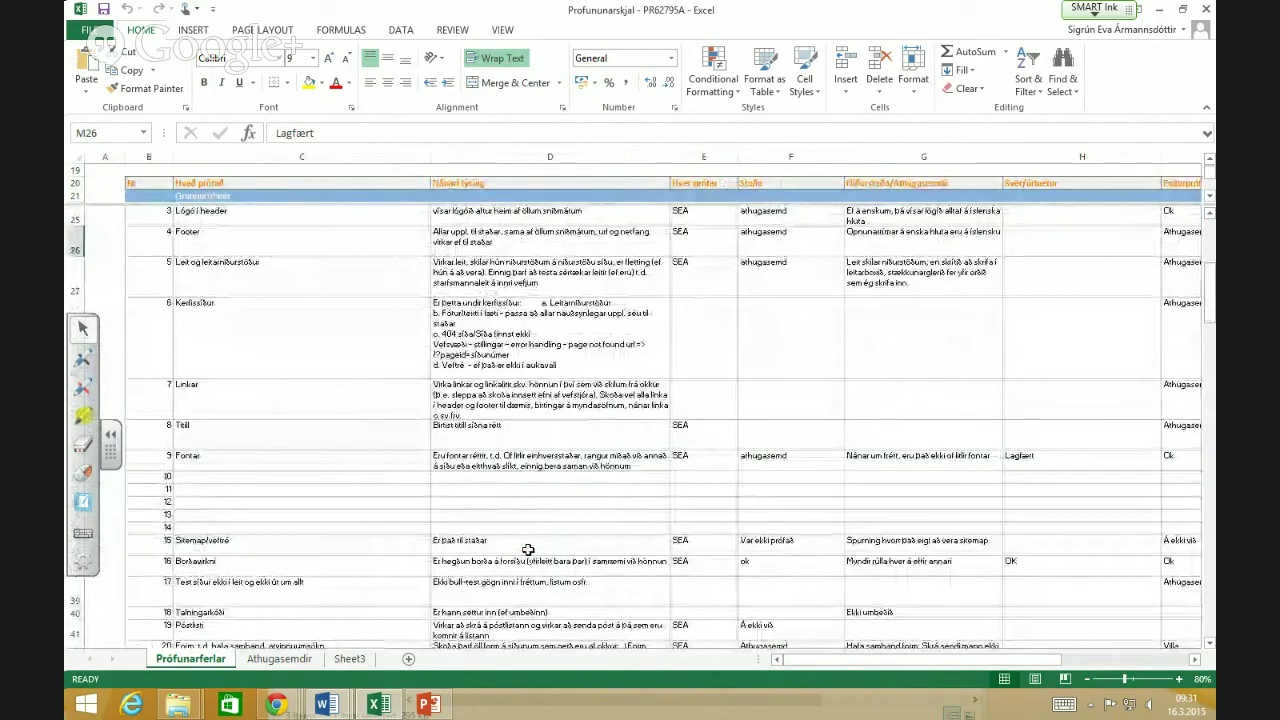
scroll(528, 549, down, 5)
scroll(528, 549, up, 5)
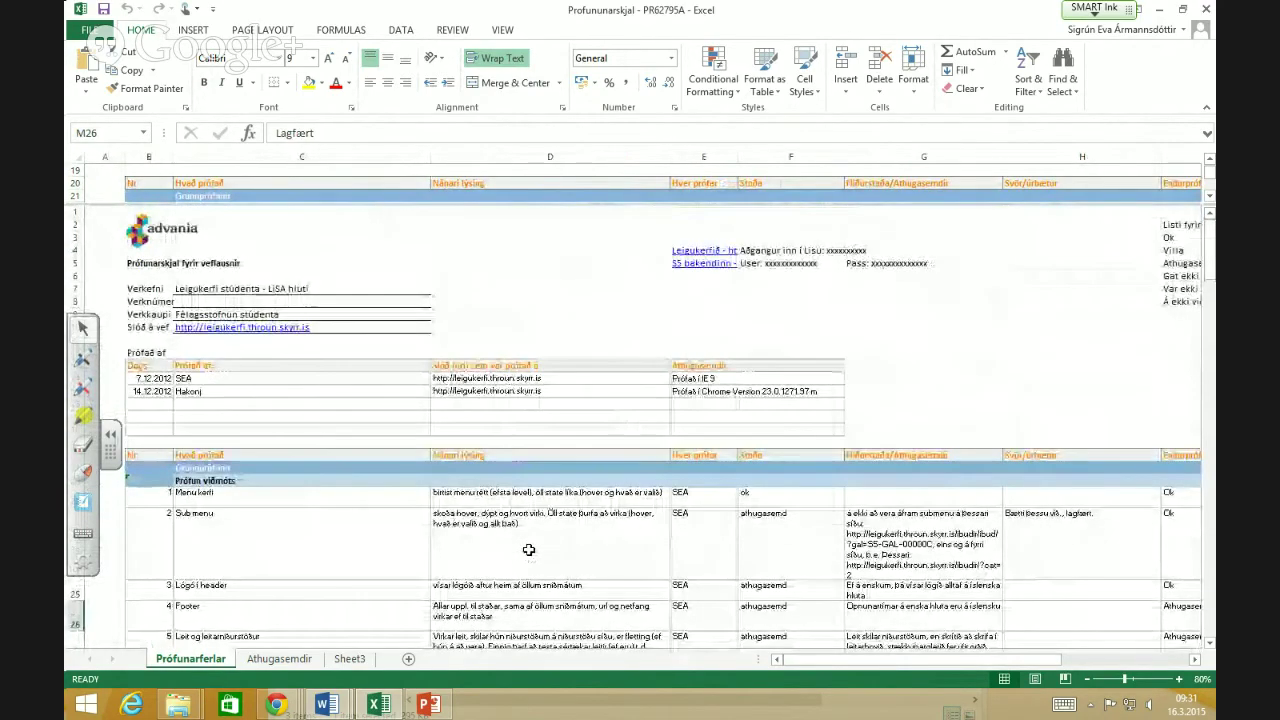
scroll(528, 549, down, 10)
scroll(528, 549, down, 15)
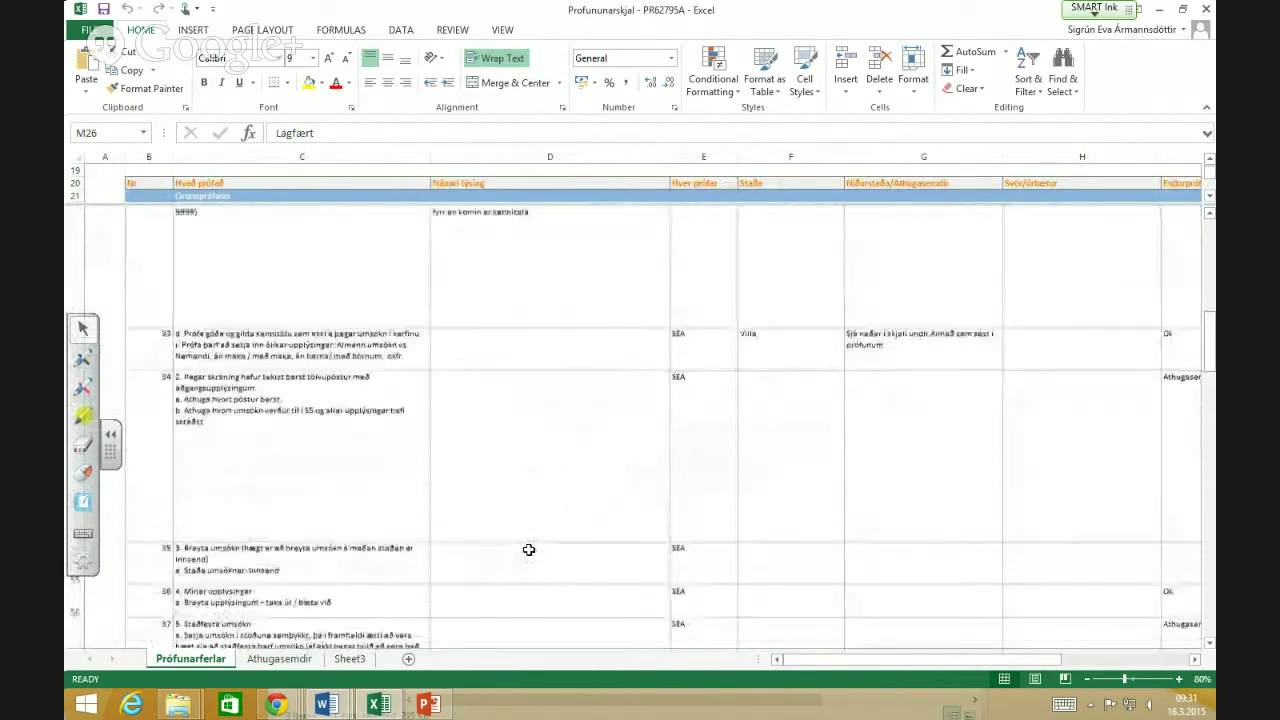
scroll(528, 549, down, 5)
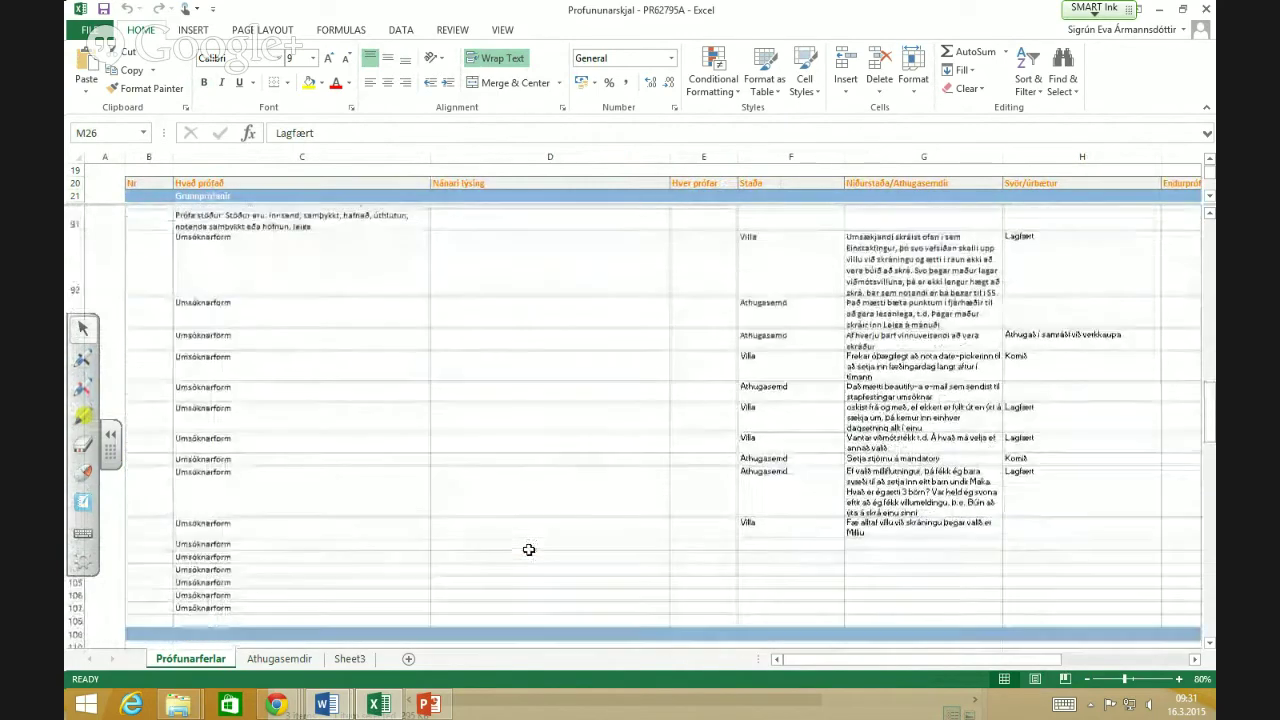
scroll(528, 549, up, 10)
scroll(530, 549, up, 15)
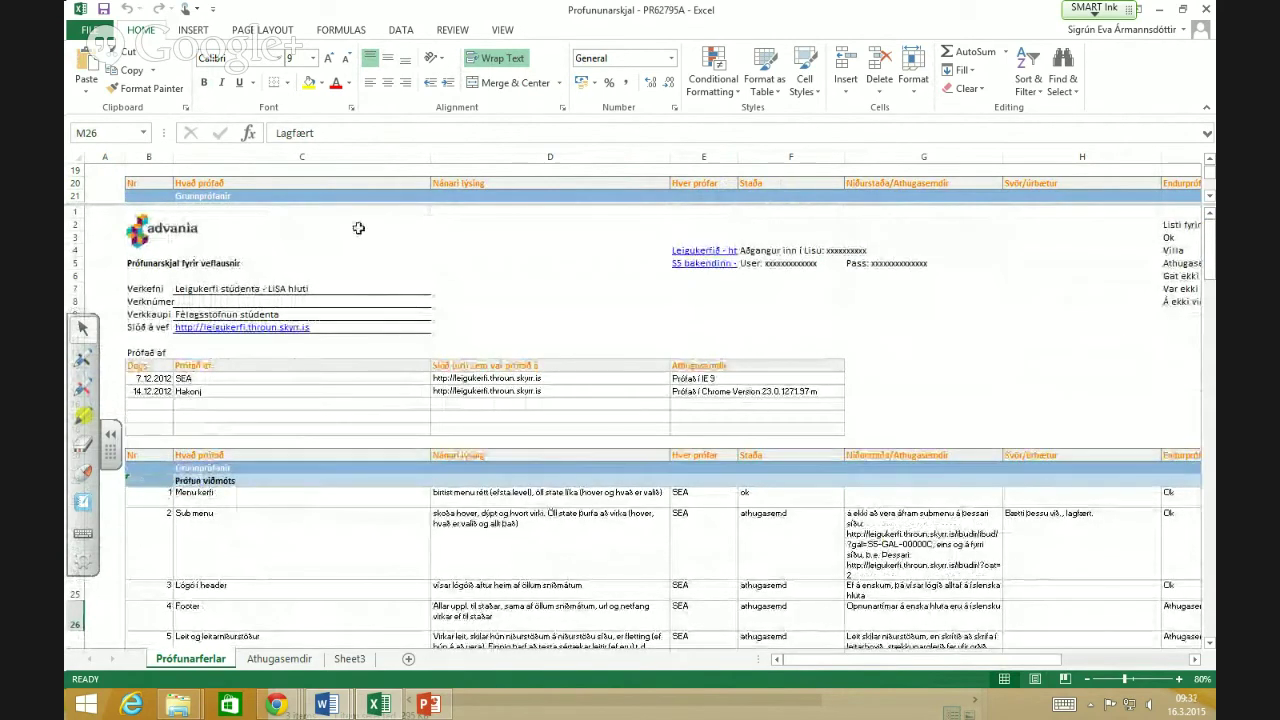
Examine the project details from Verkefni to Slóð á vef and the system access fields in the sheet header
click(130, 289)
click(133, 326)
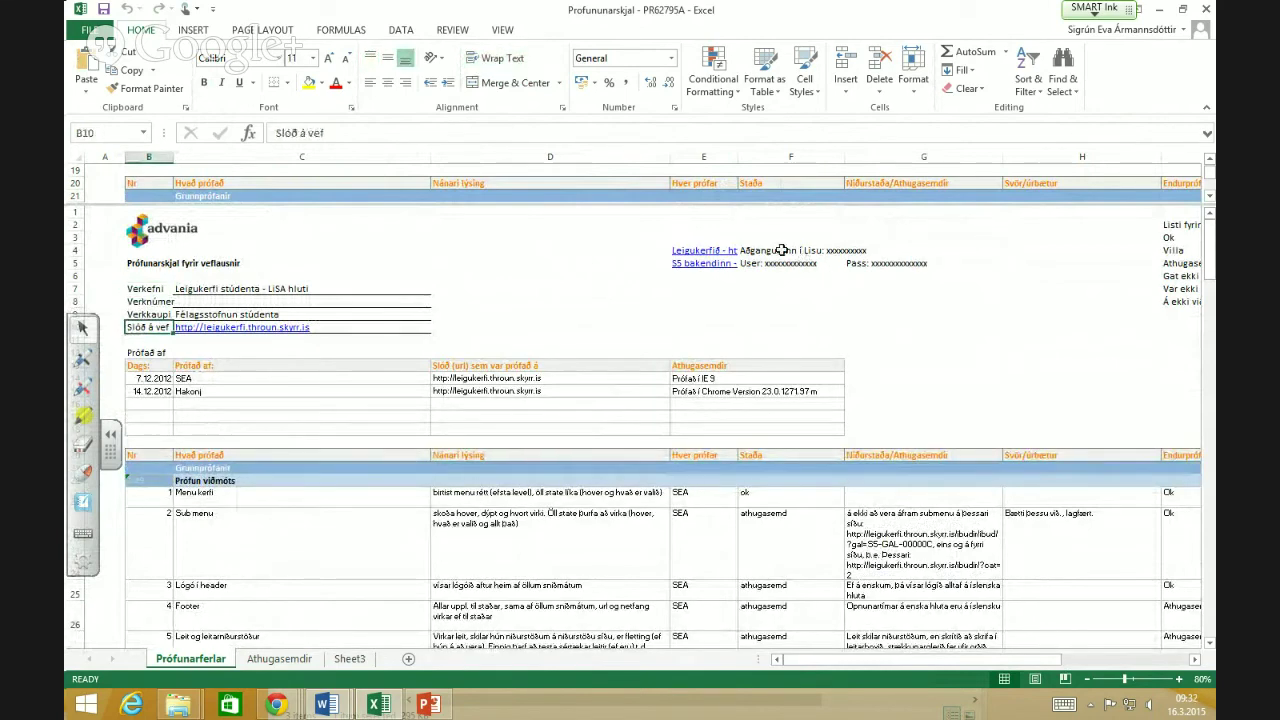
click(830, 249)
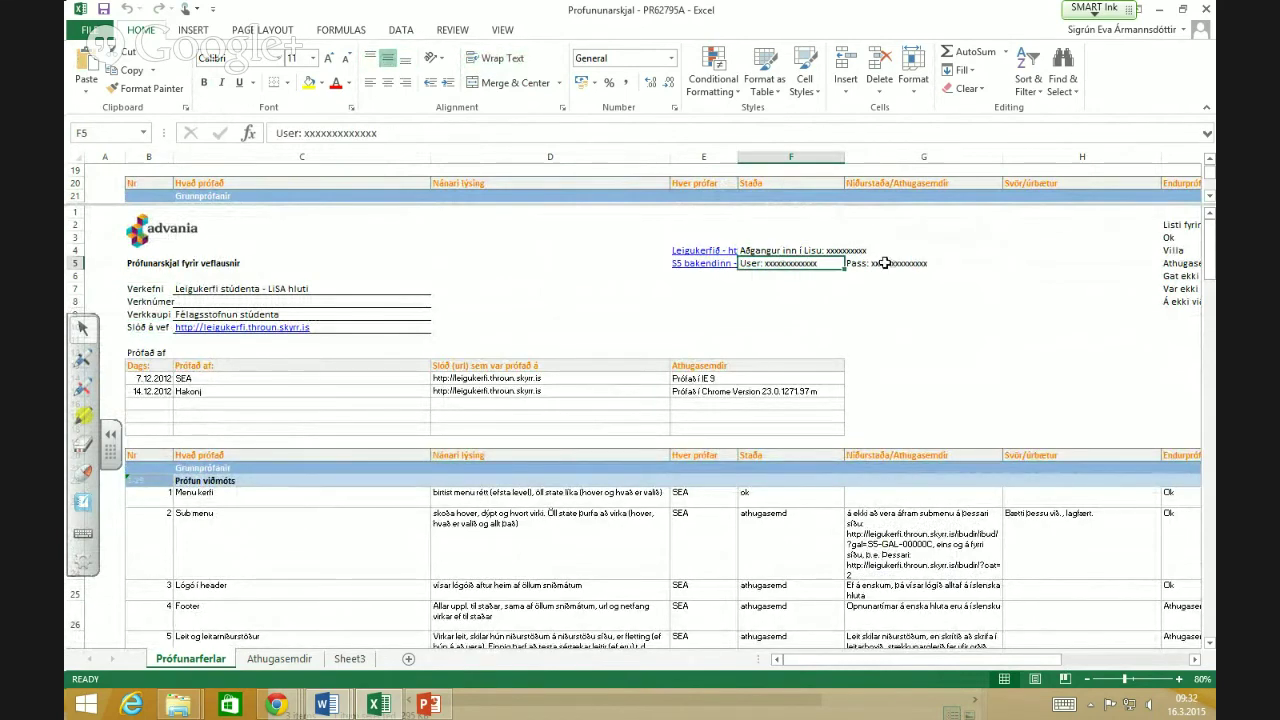
click(885, 262)
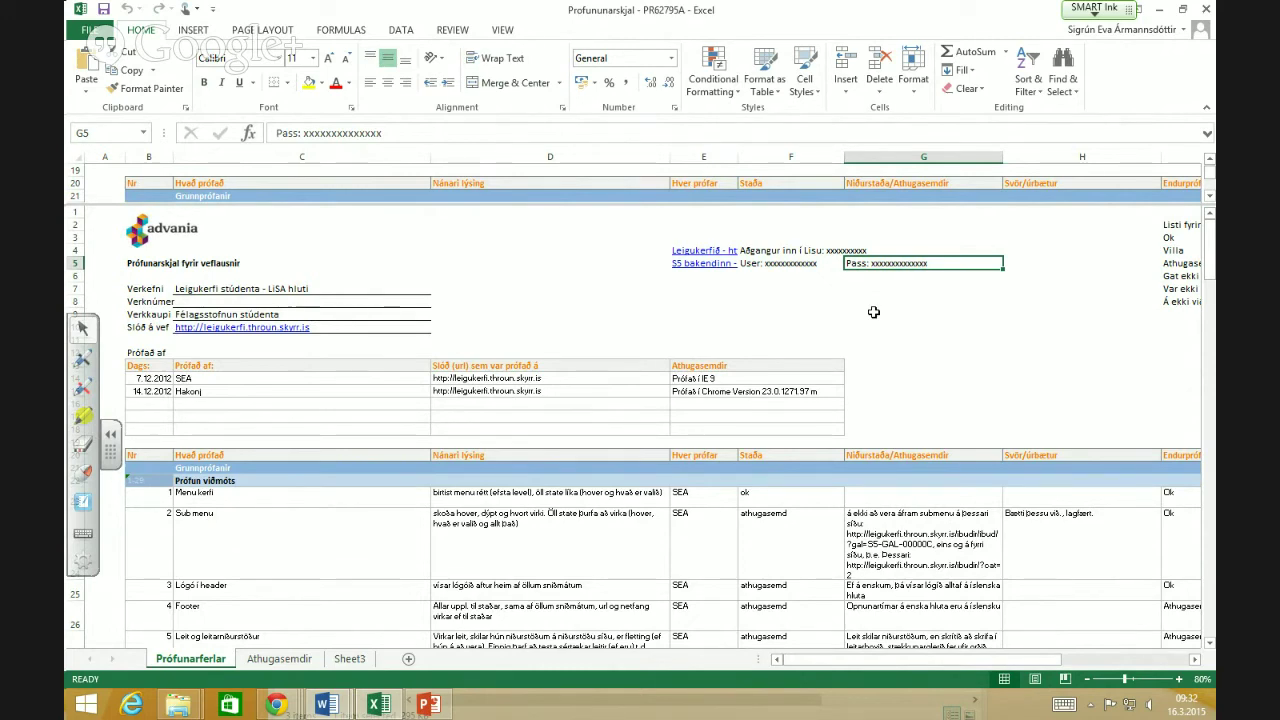
scroll(657, 482, down, 1)
scroll(652, 480, up, 1)
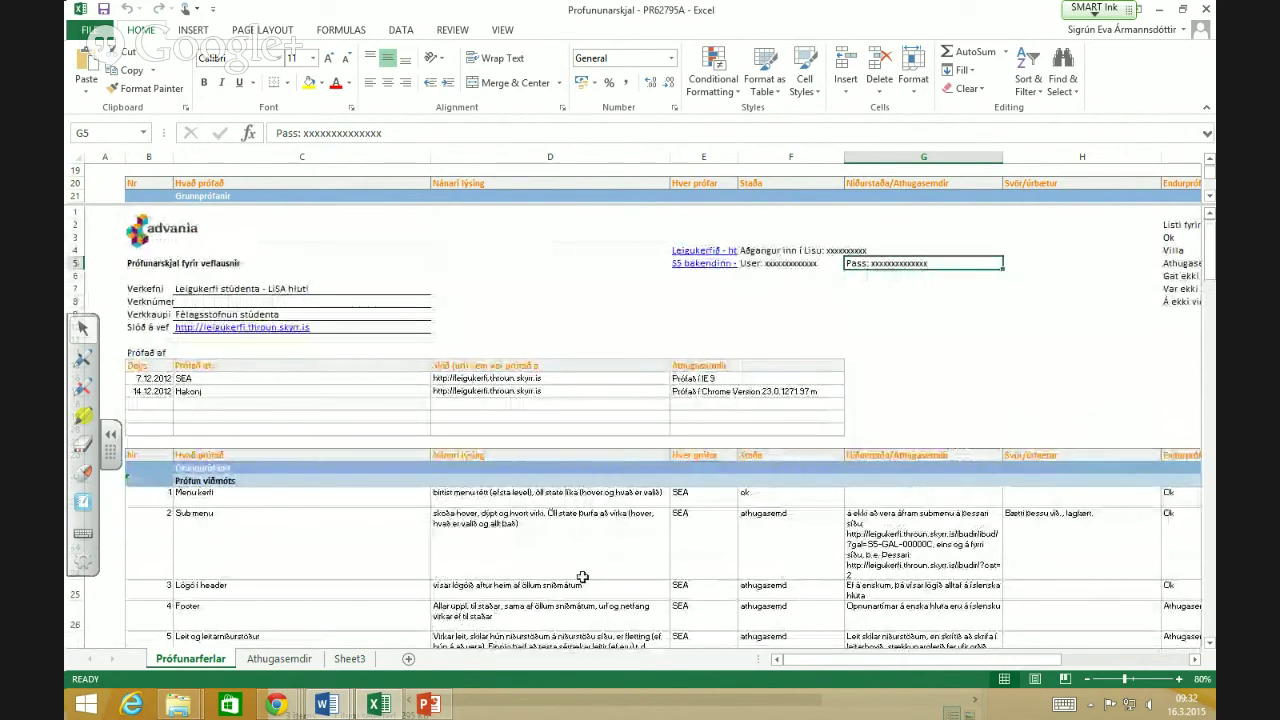
click(703, 525)
click(535, 310)
scroll(586, 514, down, 5)
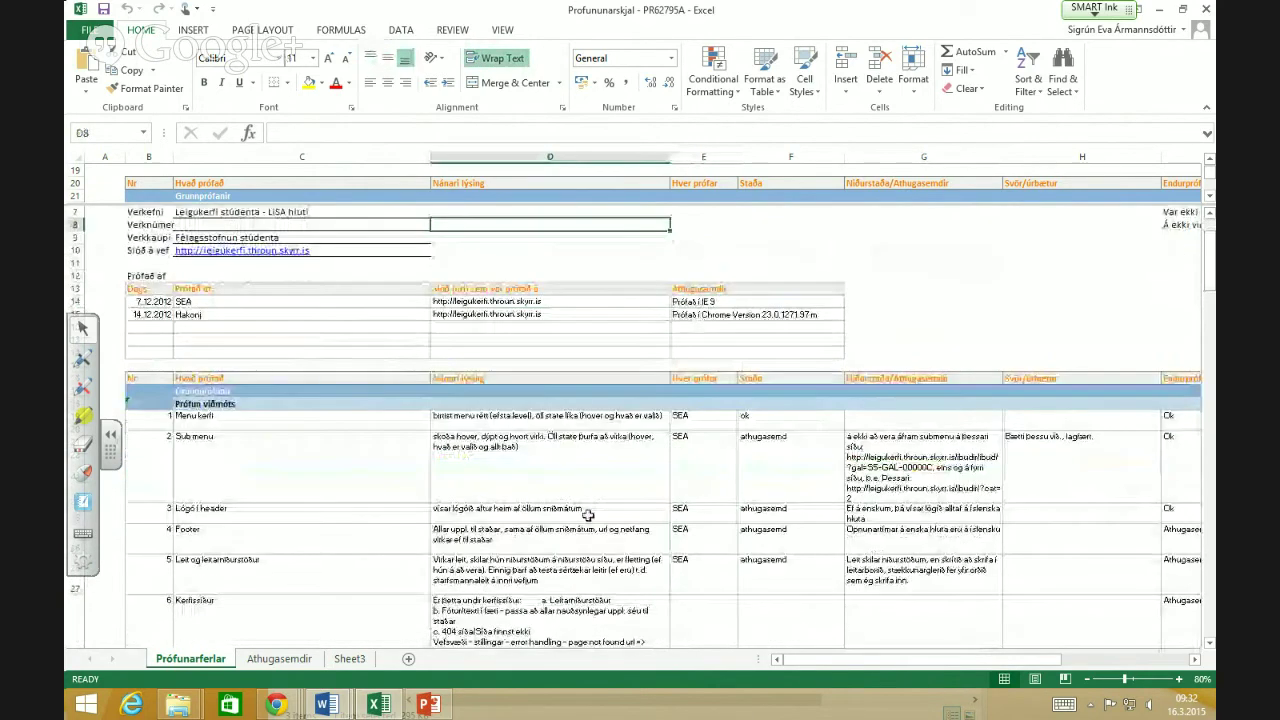
scroll(588, 514, up, 5)
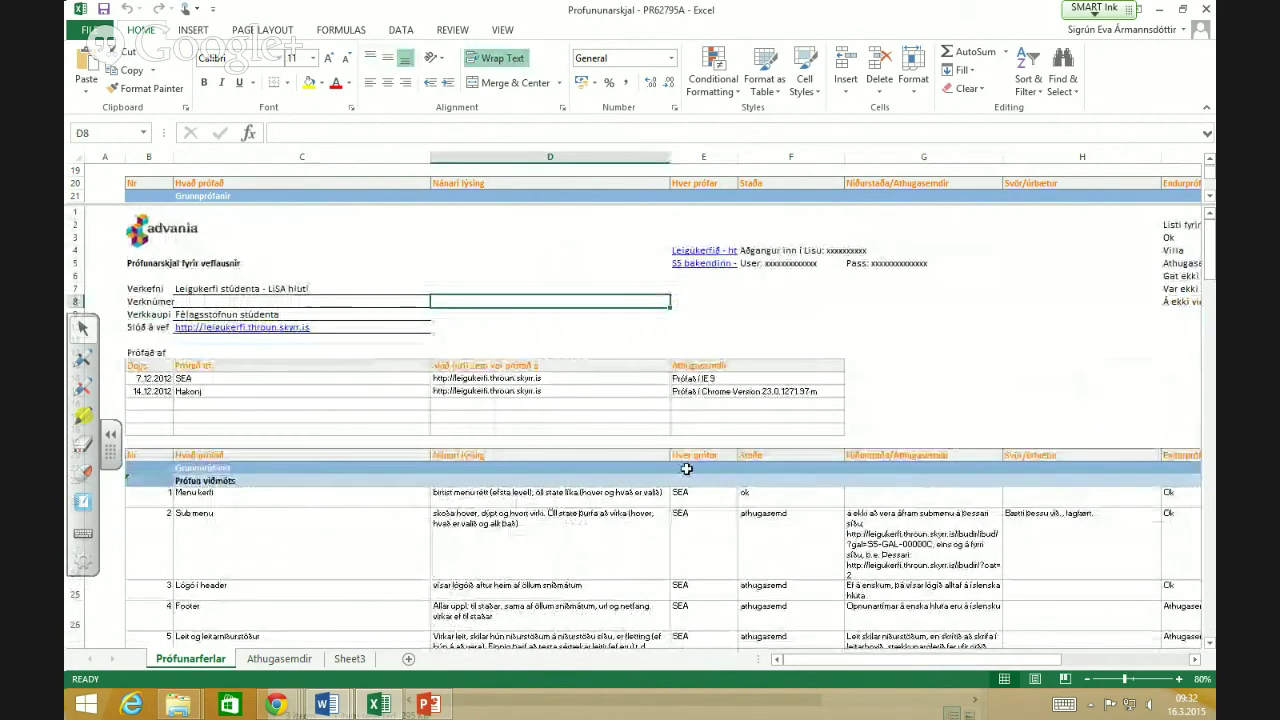
Look through the test cases below Prófun viðmóts and locate the Leigukerfið íslenskur hluti section heading
scroll(686, 468, down, 2)
scroll(686, 468, down, 13)
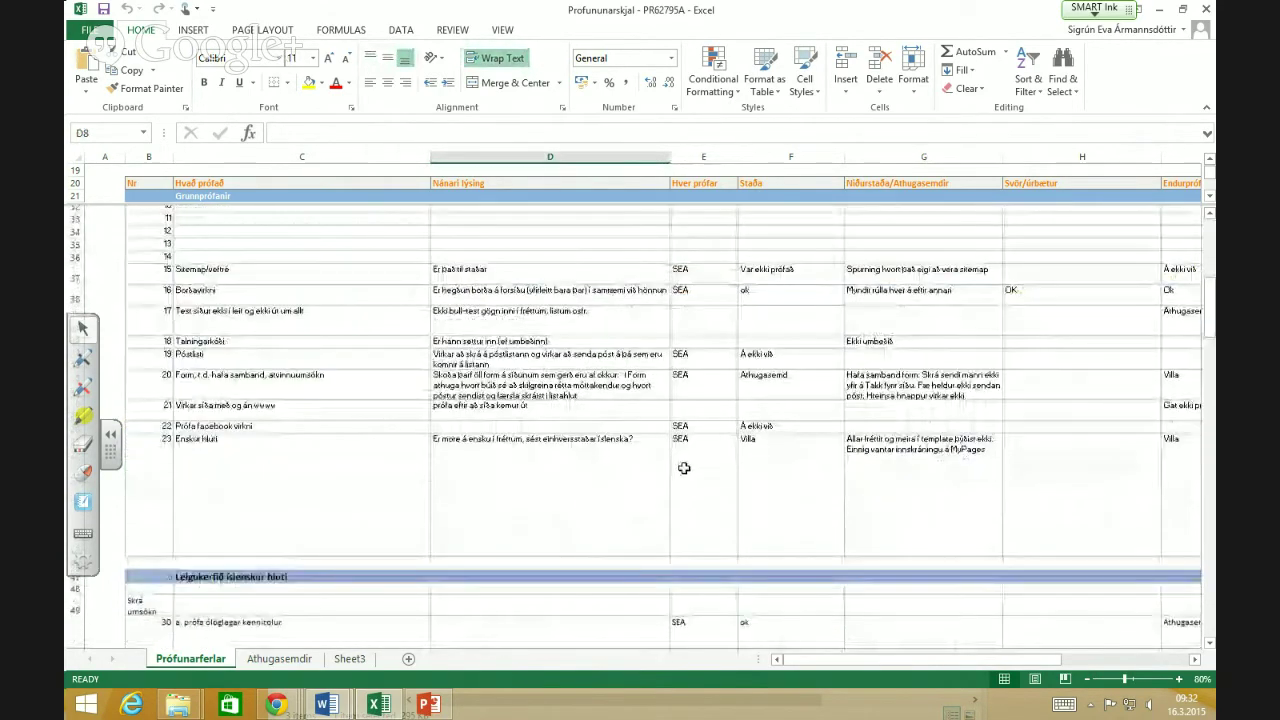
scroll(684, 468, down, 5)
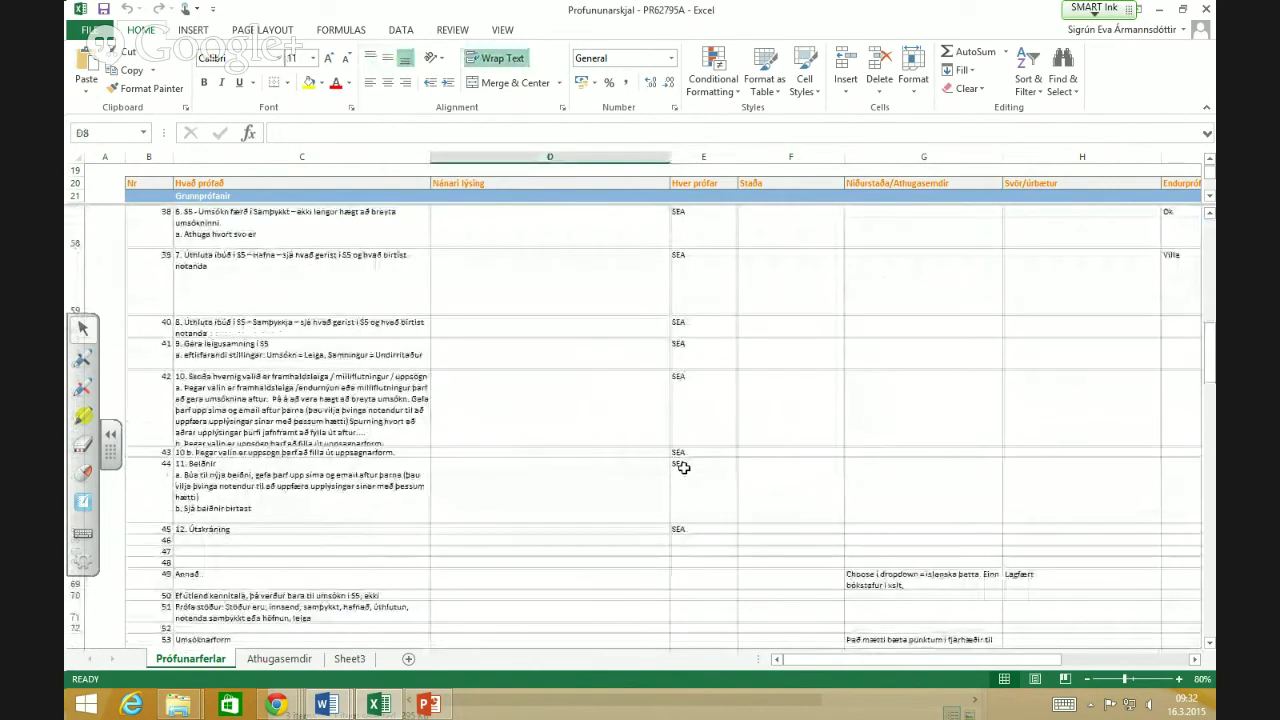
scroll(684, 468, down, 3)
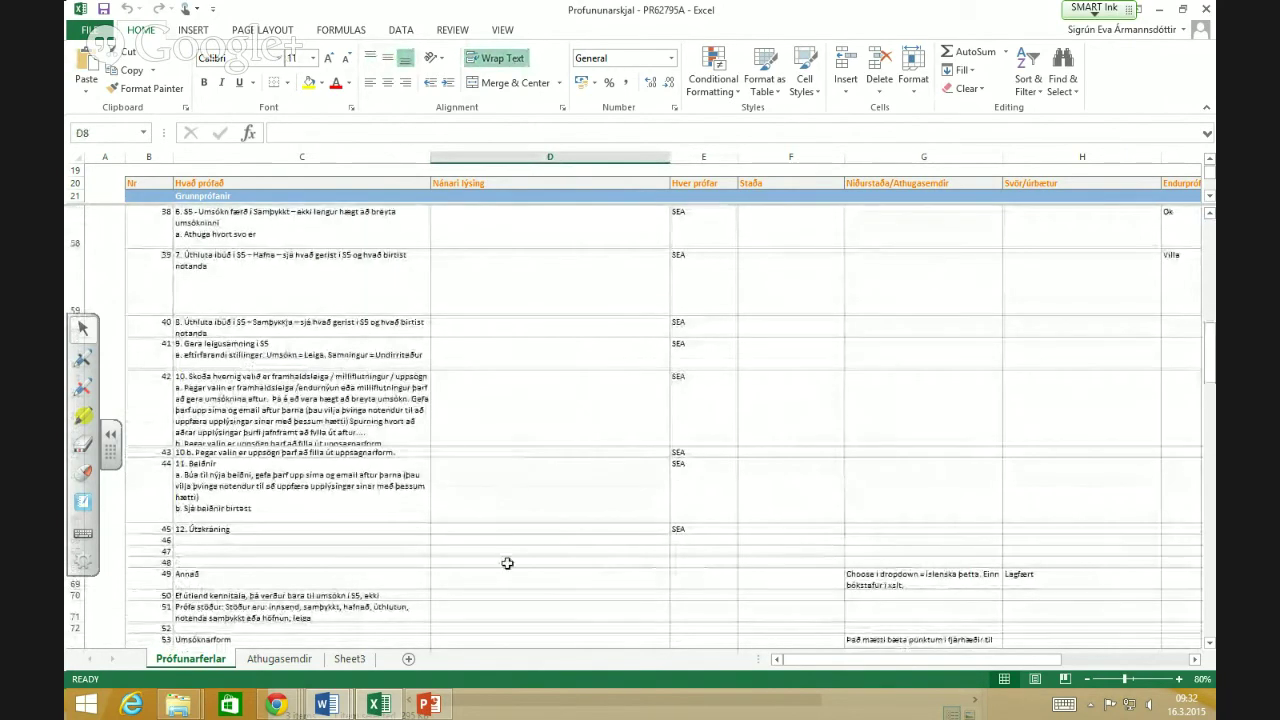
scroll(506, 563, up, 6)
scroll(485, 521, up, 5)
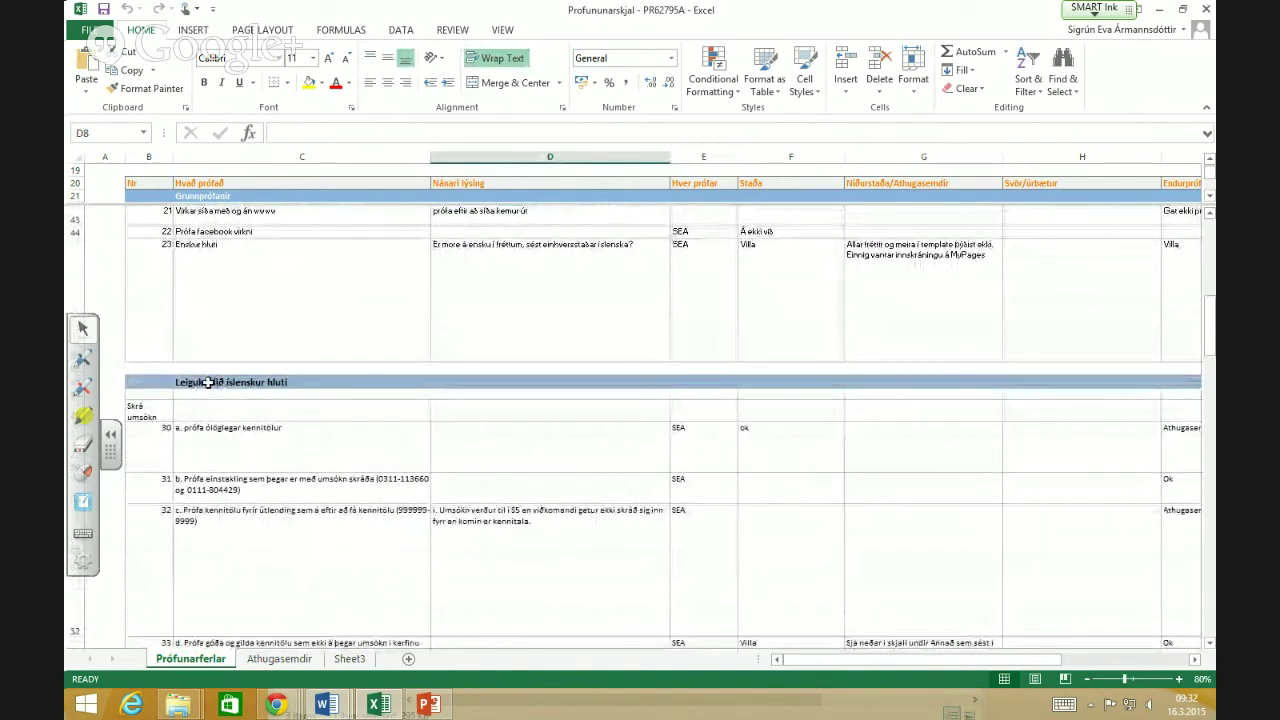
click(311, 383)
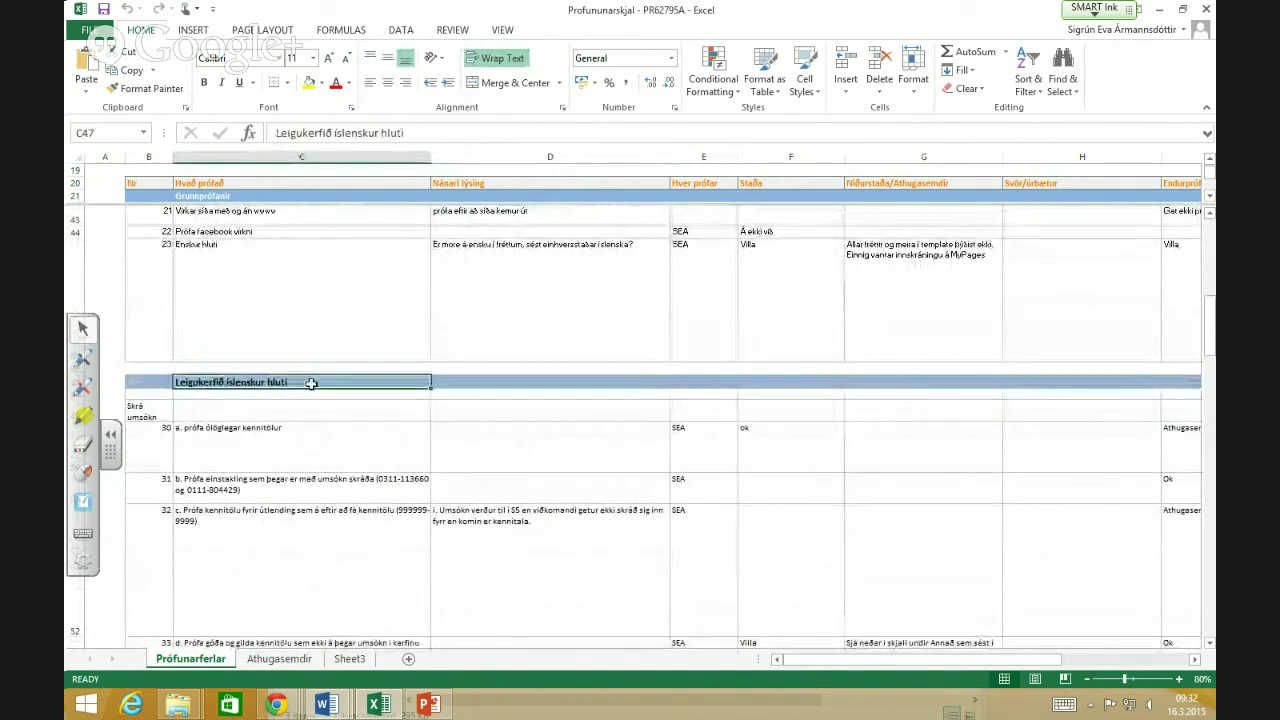
Examine the ID number test cases 30 to 32 under Skrá umsókn, including the tester and status of case 32
click(295, 441)
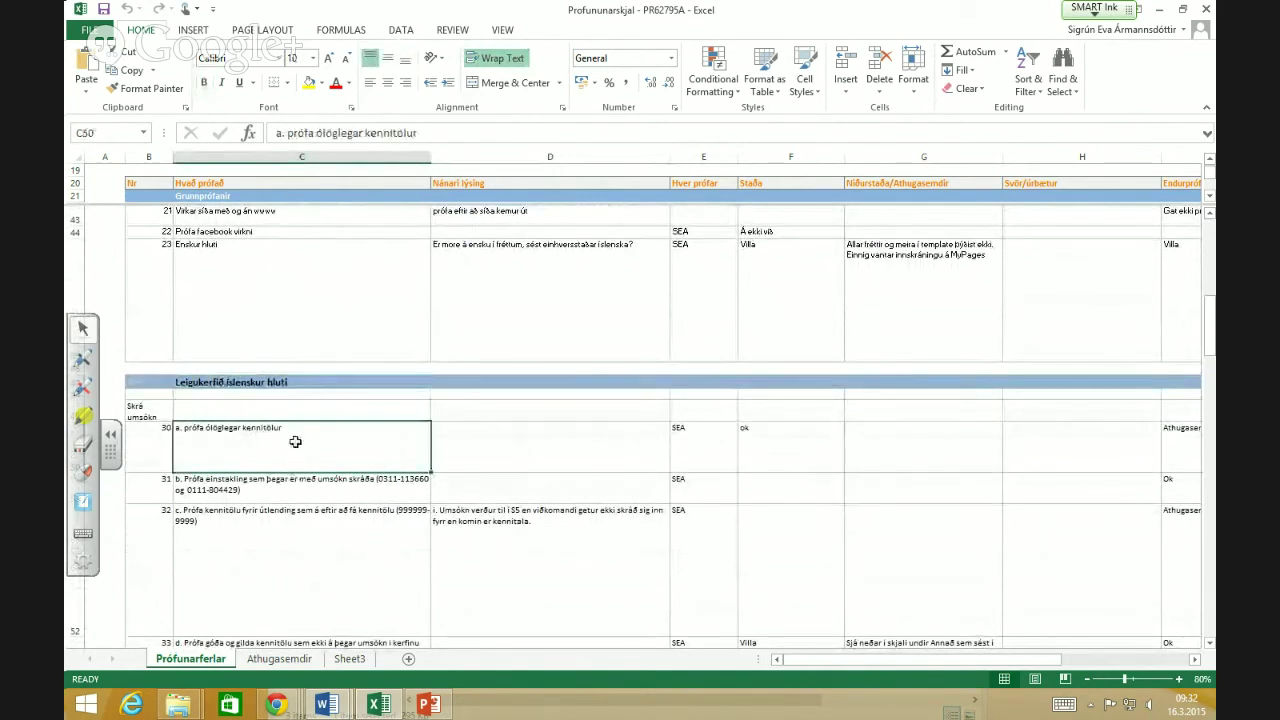
click(325, 485)
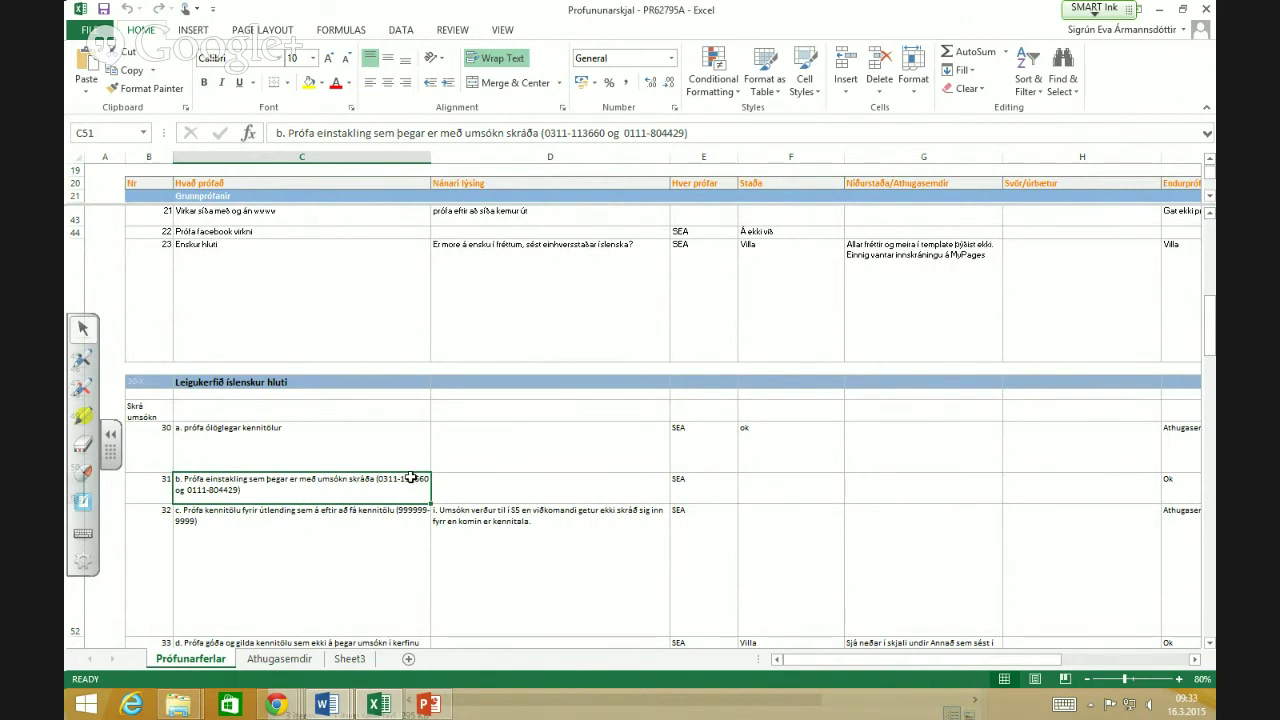
click(258, 516)
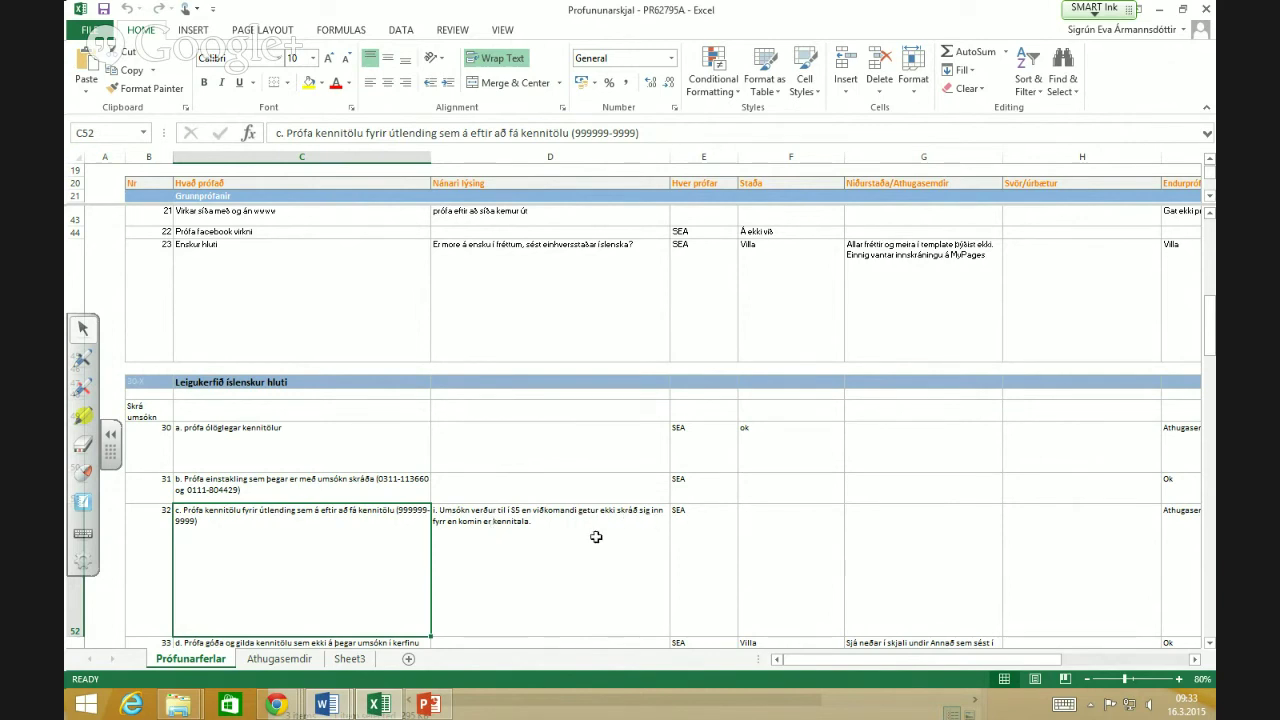
click(695, 516)
click(769, 520)
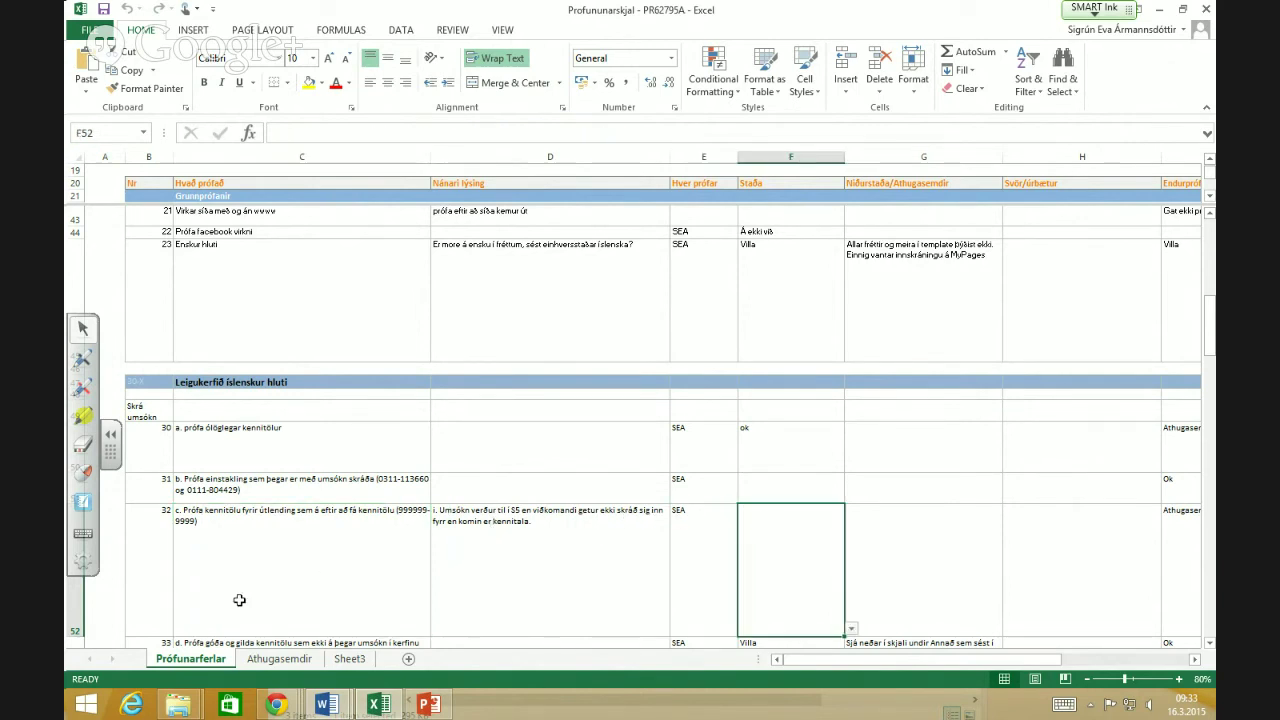
Examine test case 33 on valid ID numbers without an application and test case 34 on the registration e-mail
click(314, 544)
scroll(314, 544, down, 2)
click(210, 466)
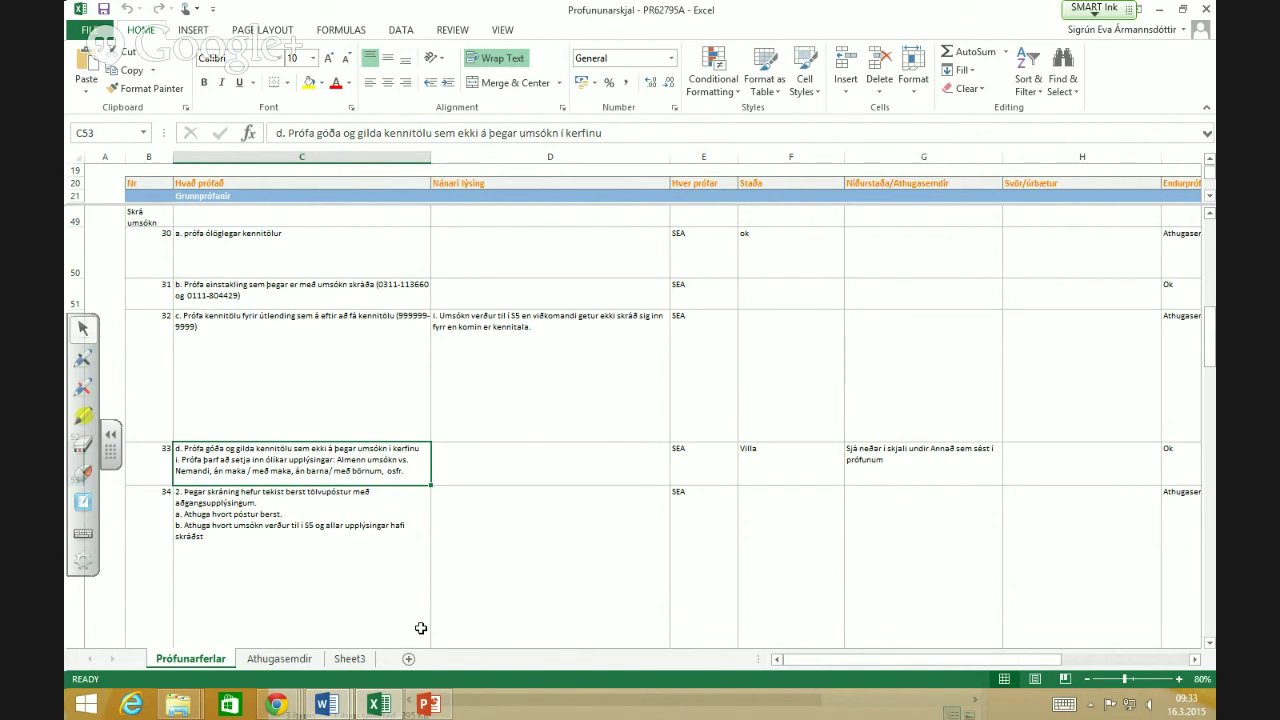
click(287, 546)
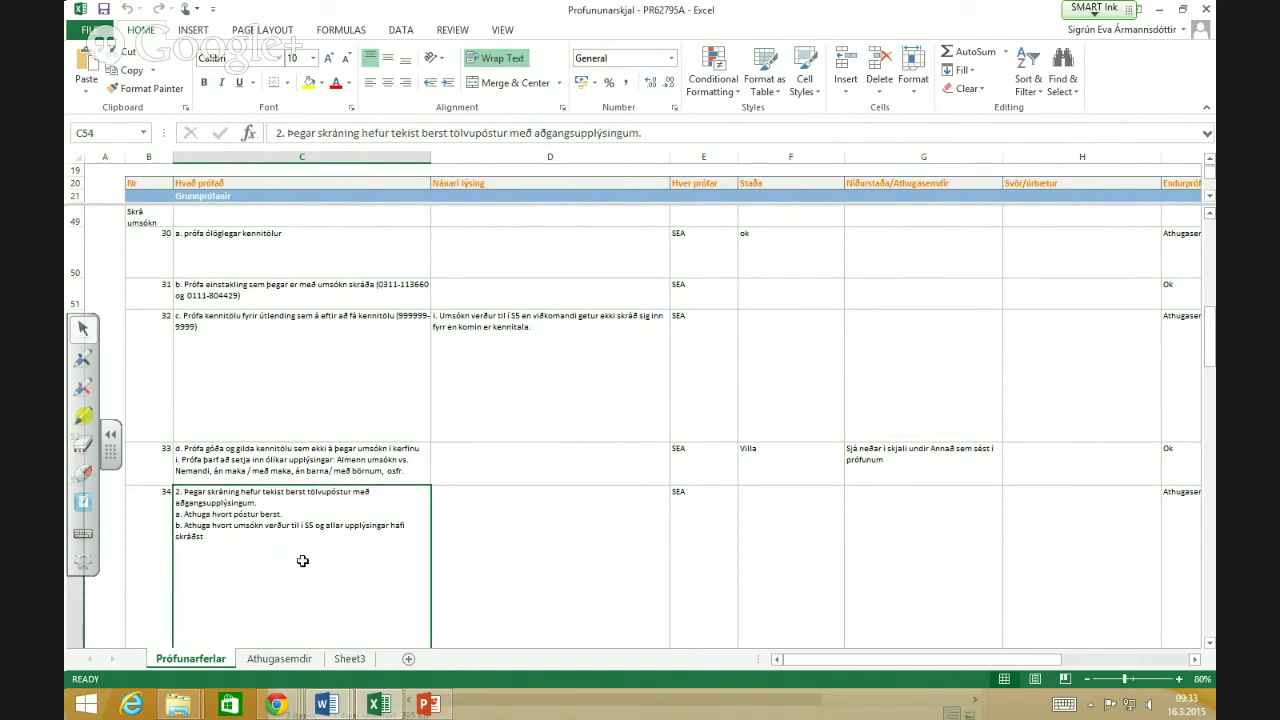
Examine the application test cases below case 34, including case 42 on lease continuation, transfer or termination and case 44, Beiðnir
scroll(303, 556, down, 1)
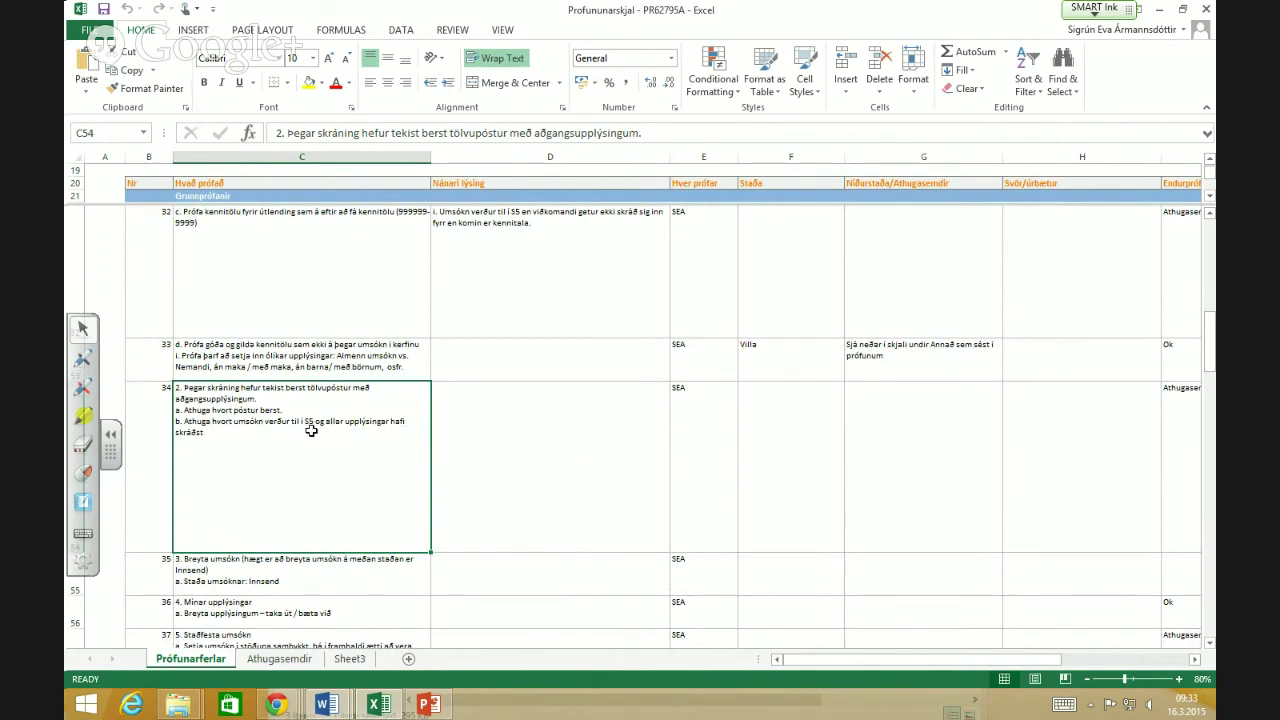
scroll(404, 464, down, 2)
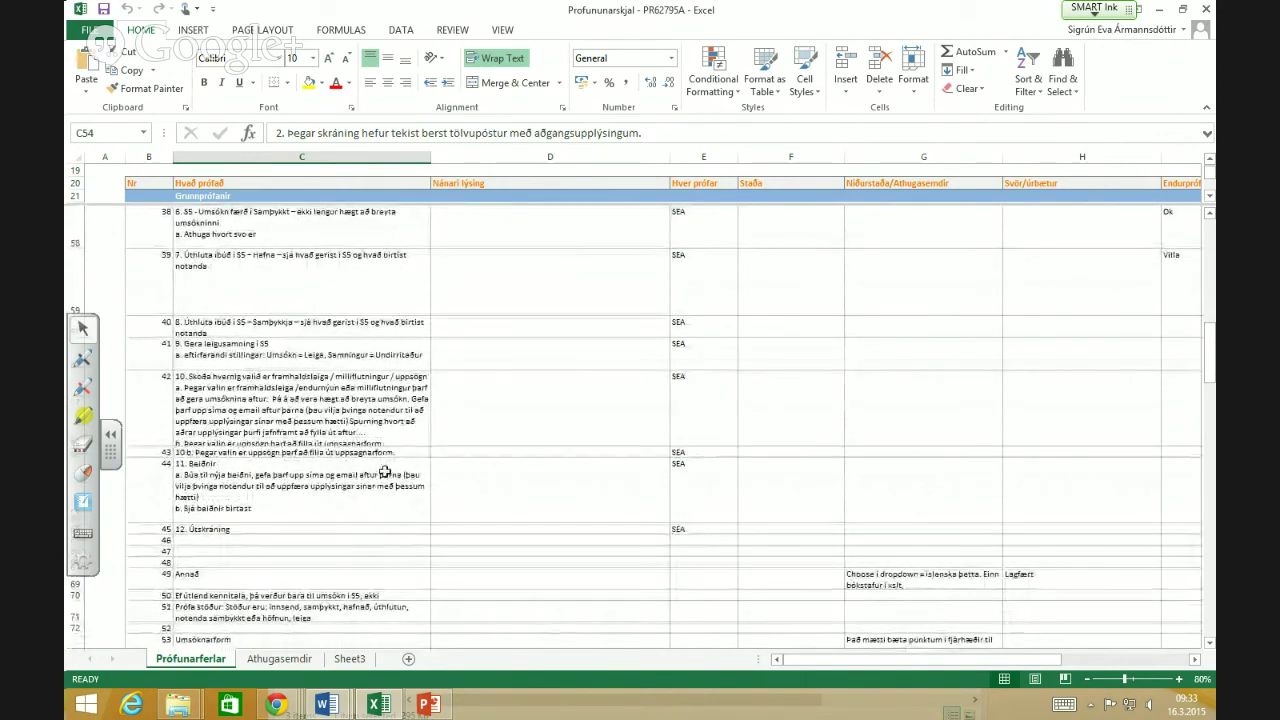
click(279, 401)
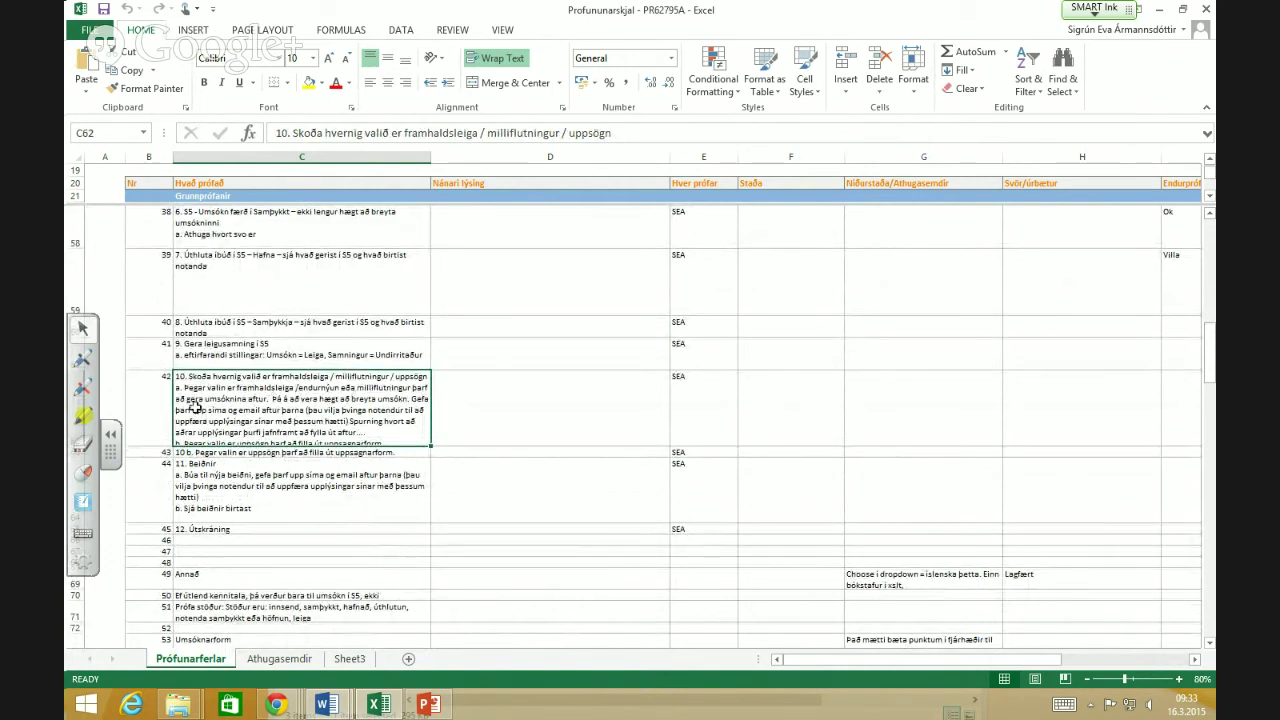
click(305, 470)
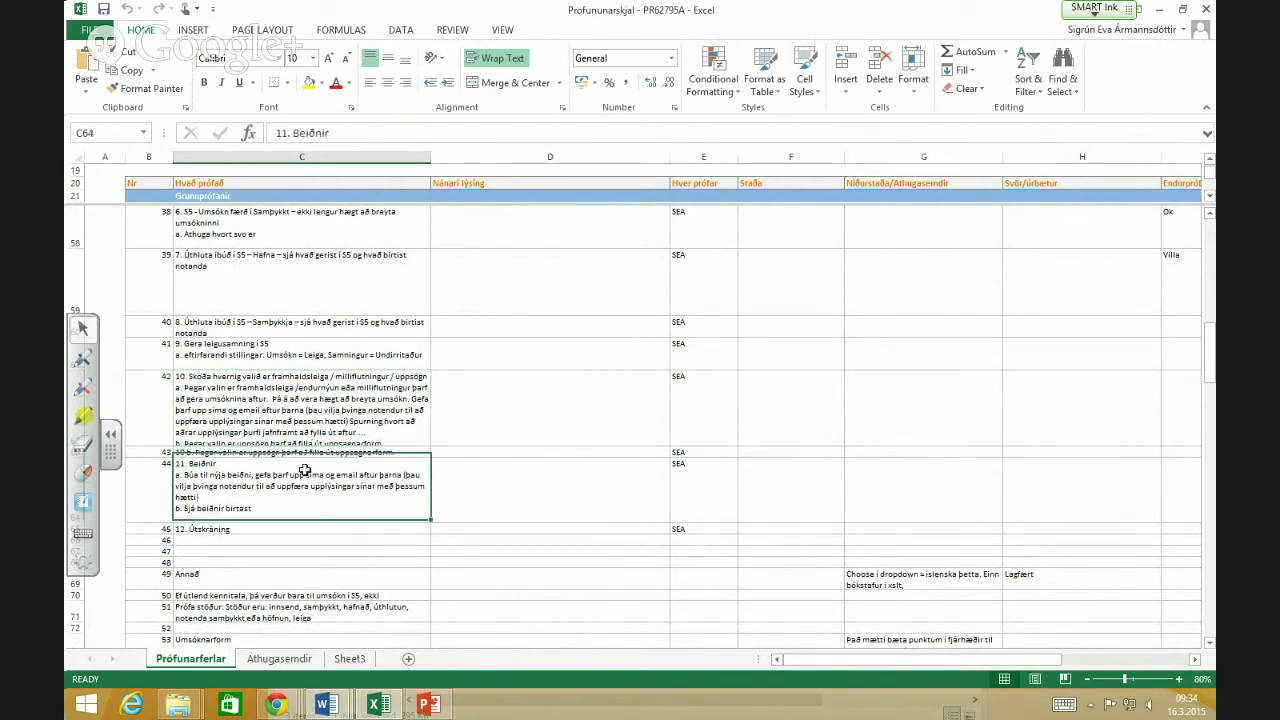
click(285, 443)
click(299, 474)
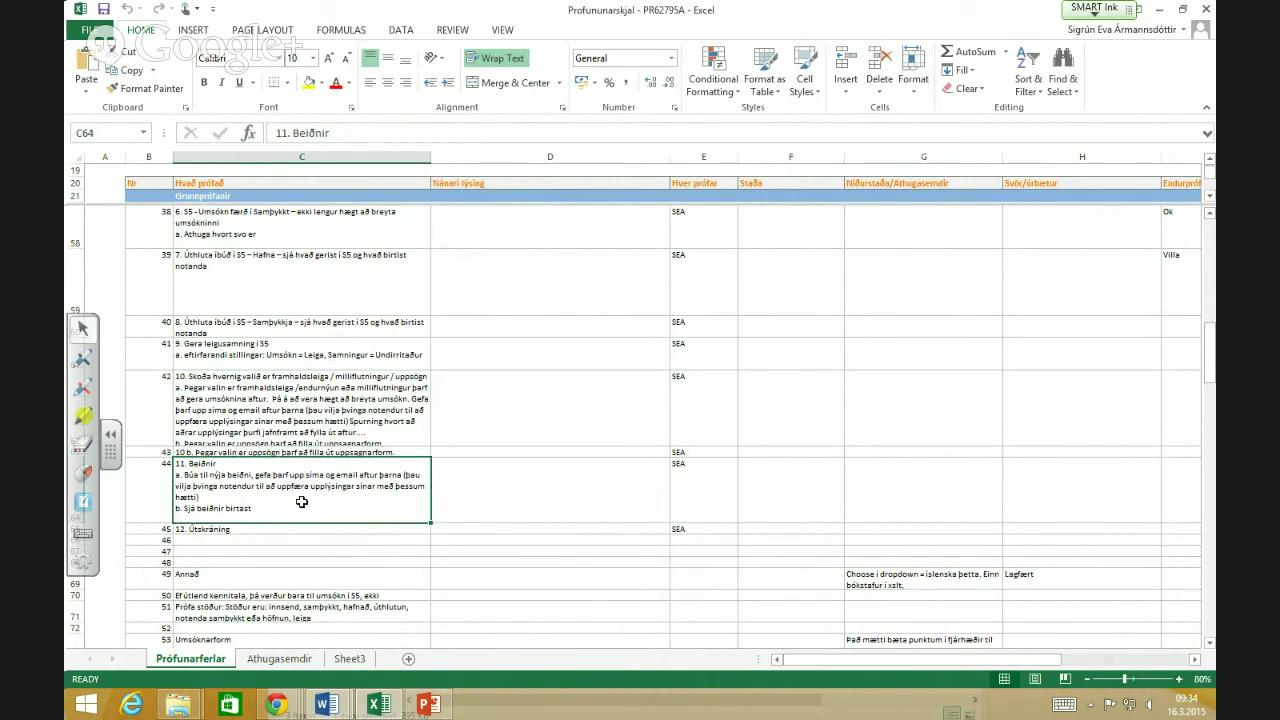
Examine the status, comment and response entries under Annað sem sést í prófunum, and check them against the reference in test case 33
scroll(298, 498, down, 2)
scroll(297, 484, down, 6)
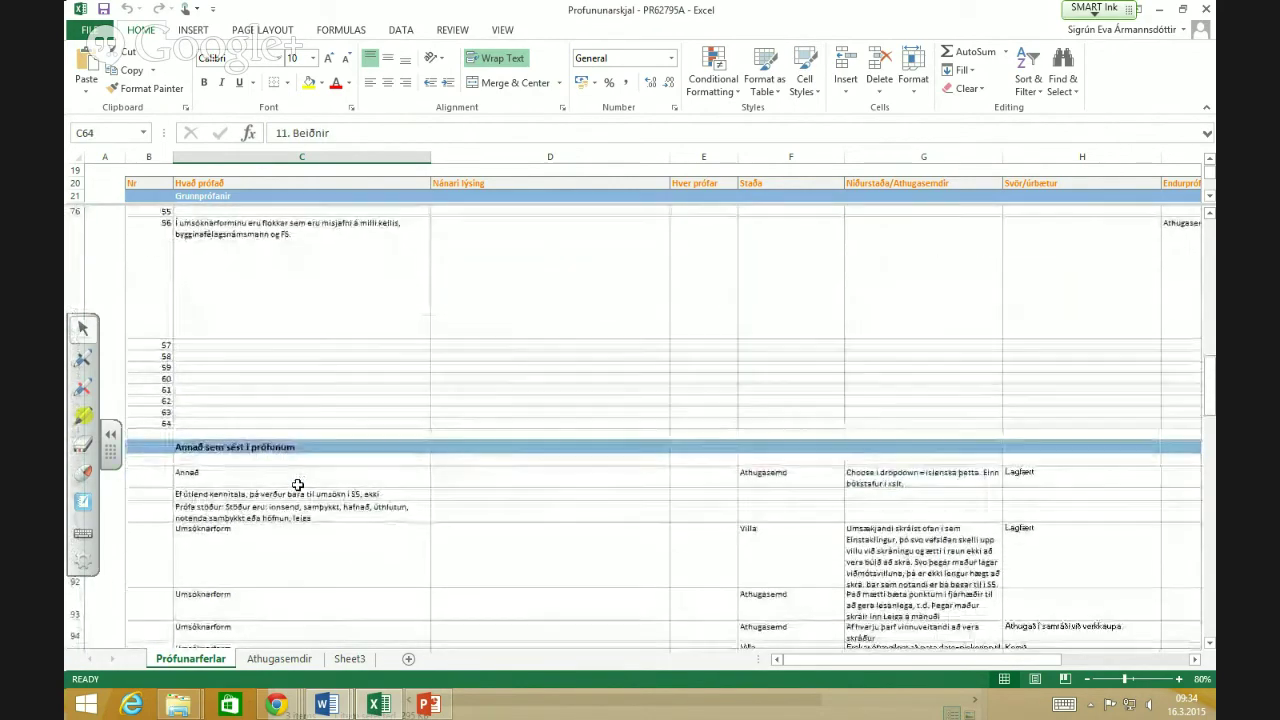
scroll(1120, 517, up, 8)
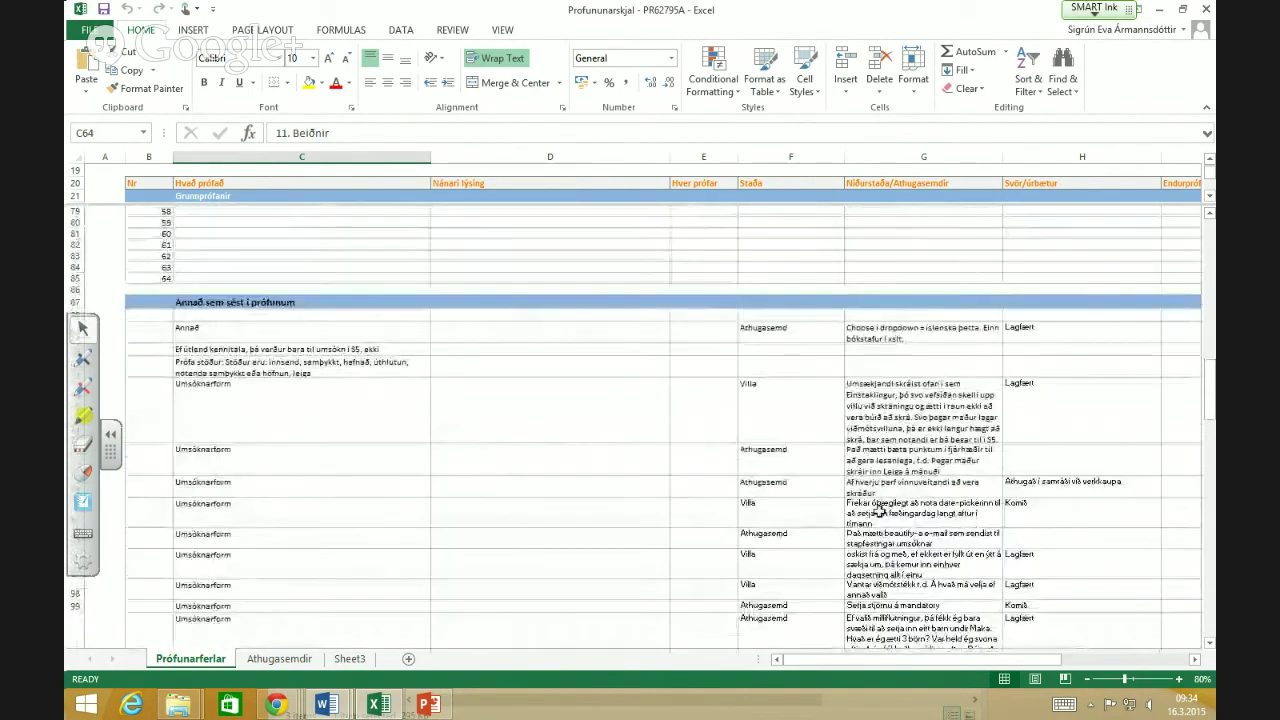
scroll(879, 510, up, 5)
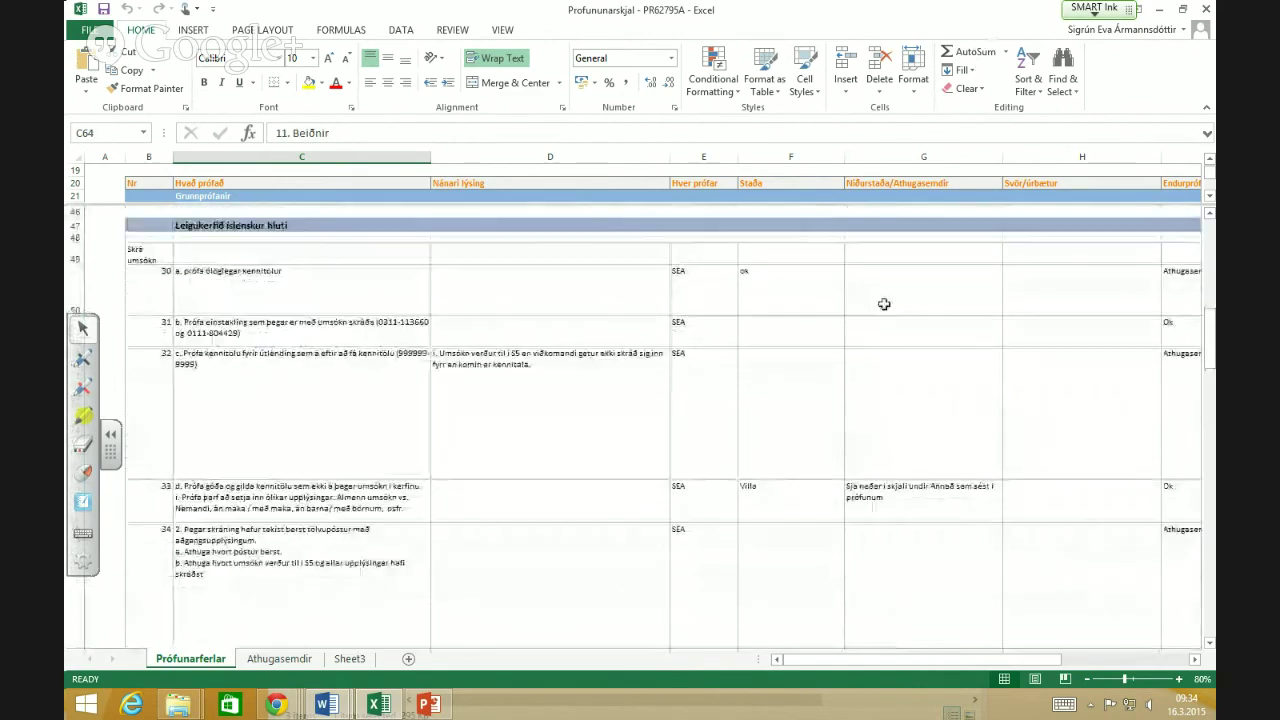
scroll(927, 641, down, 10)
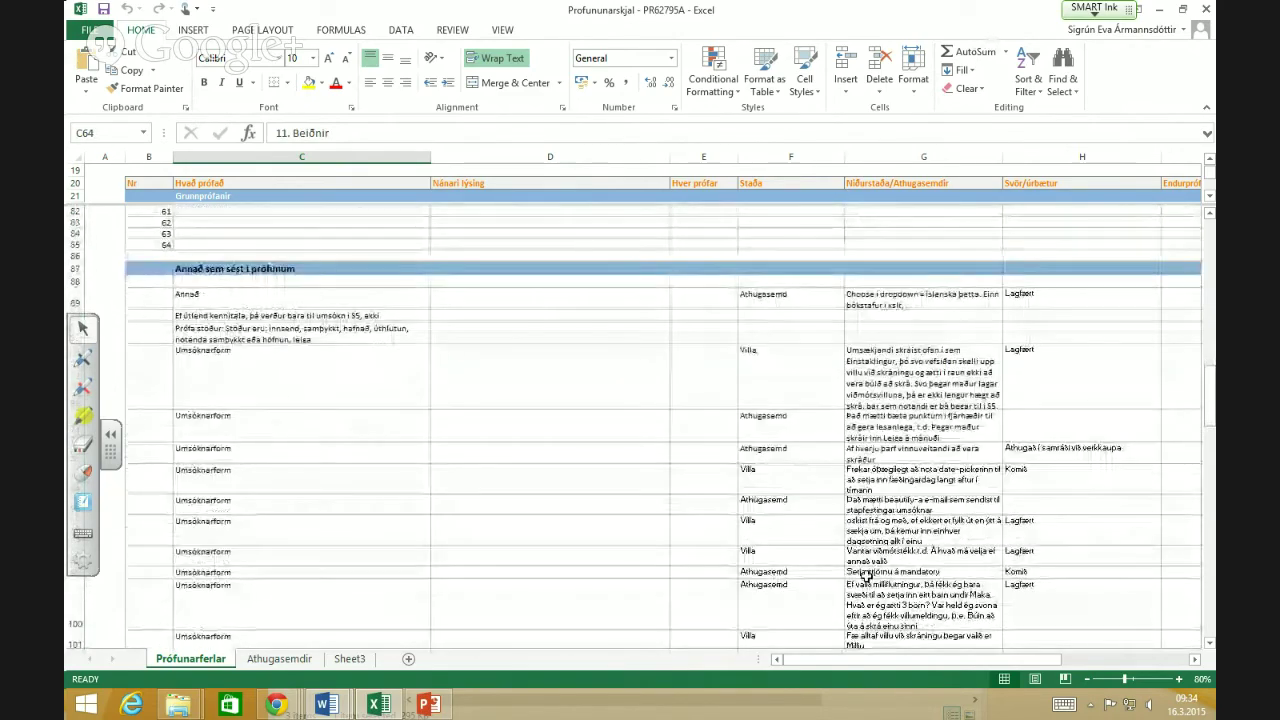
drag(891, 281, 871, 690)
click(814, 337)
scroll(694, 269, up, 10)
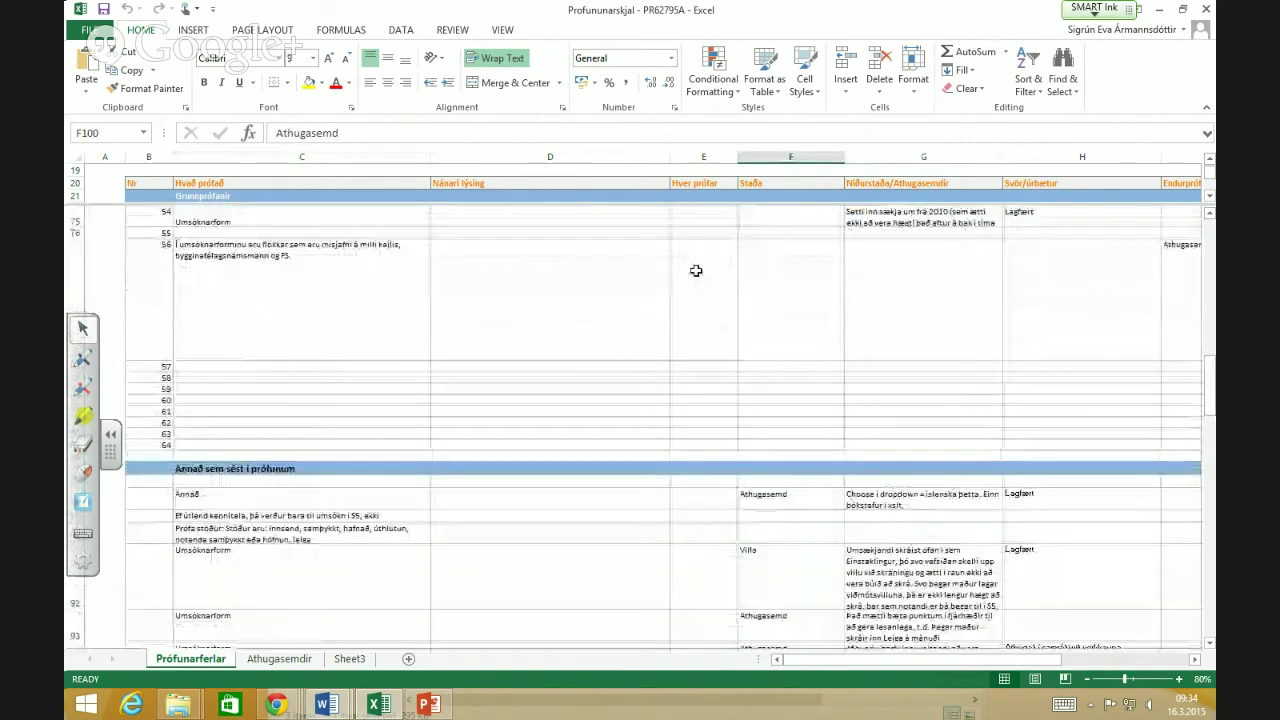
Switch to the 20_Software+testing_v2015 PowerPoint presentation, start its slide show and display the slide How to write a test spec for a system test
click(1162, 10)
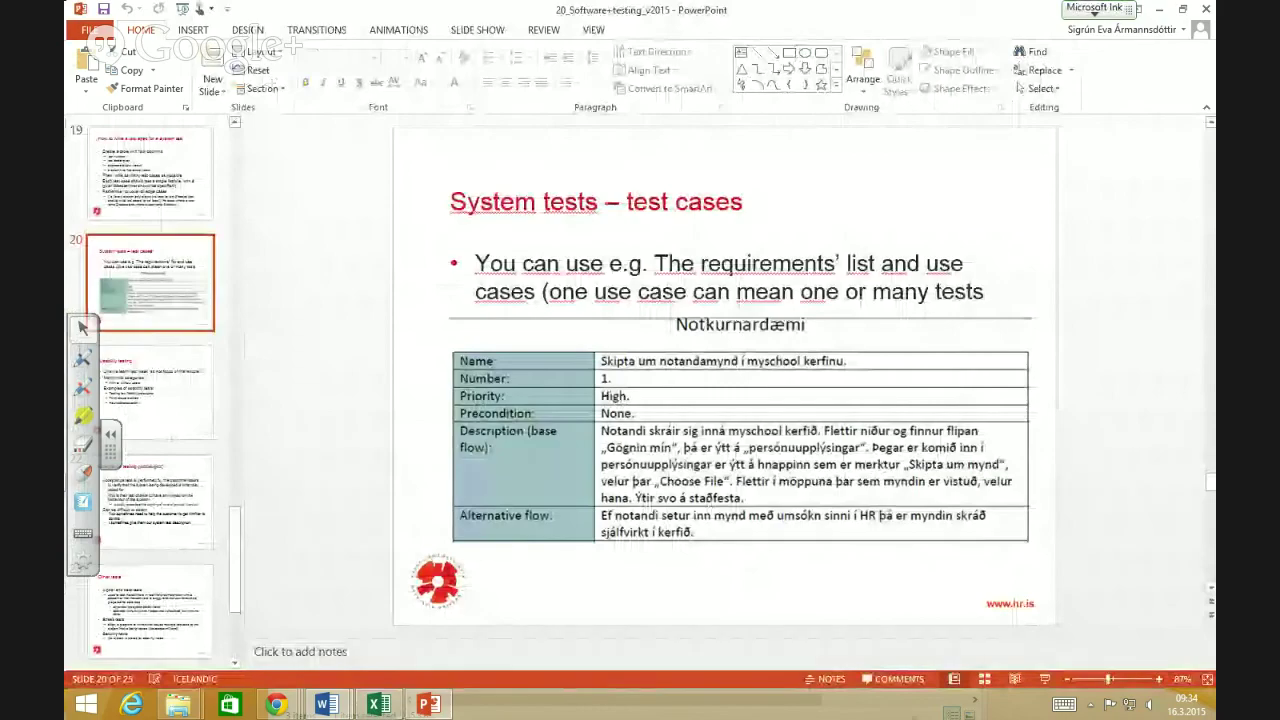
click(1044, 680)
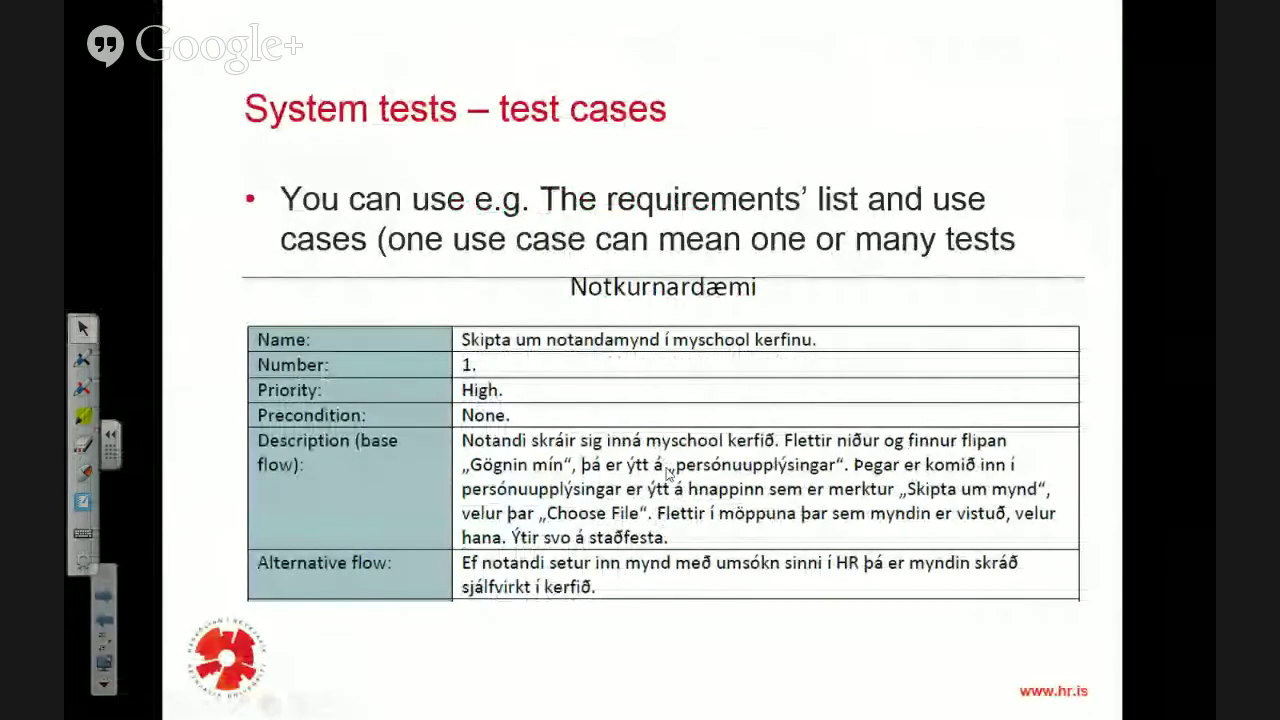
click(668, 474)
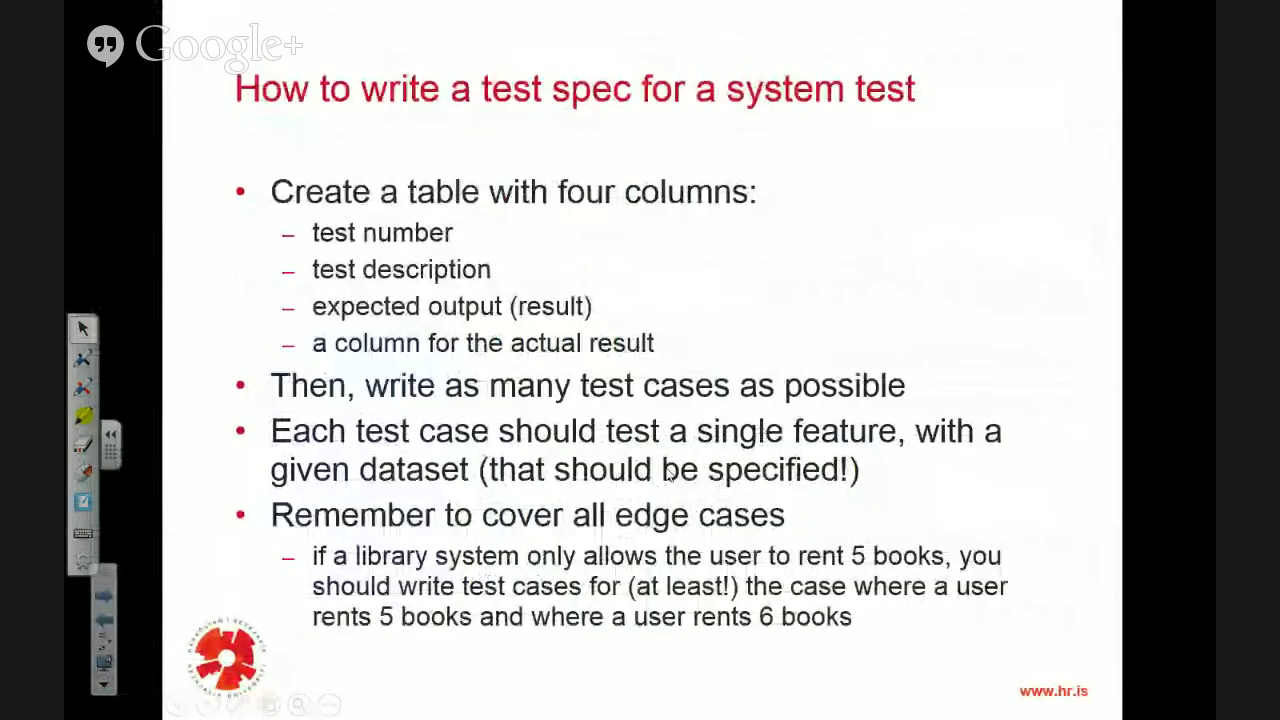